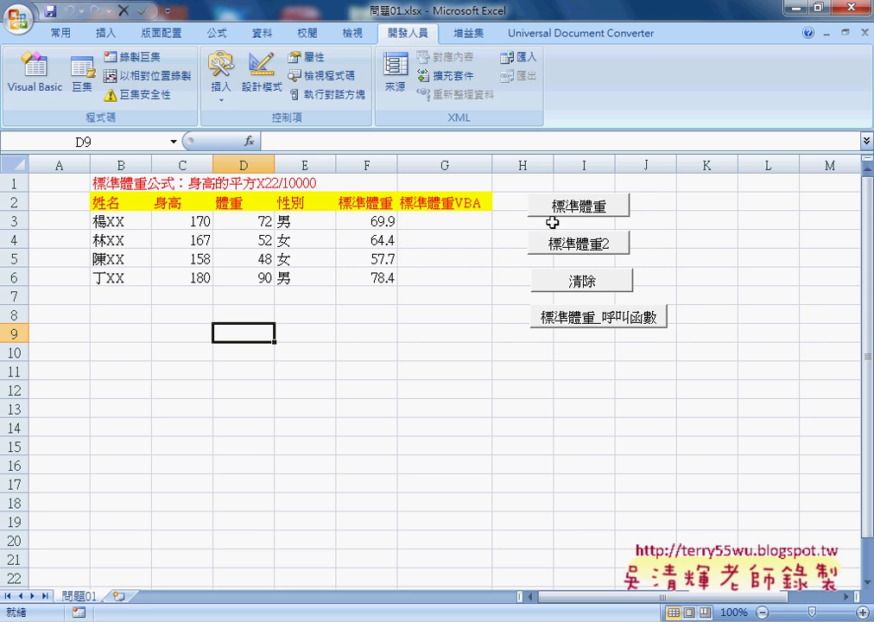
Run the 標準體重 macro button to fill G3:G6 with 69.9, 64.4, 57.7, 78.4, then check G3.
{"action": "left_click", "coordinate": [585, 202]}
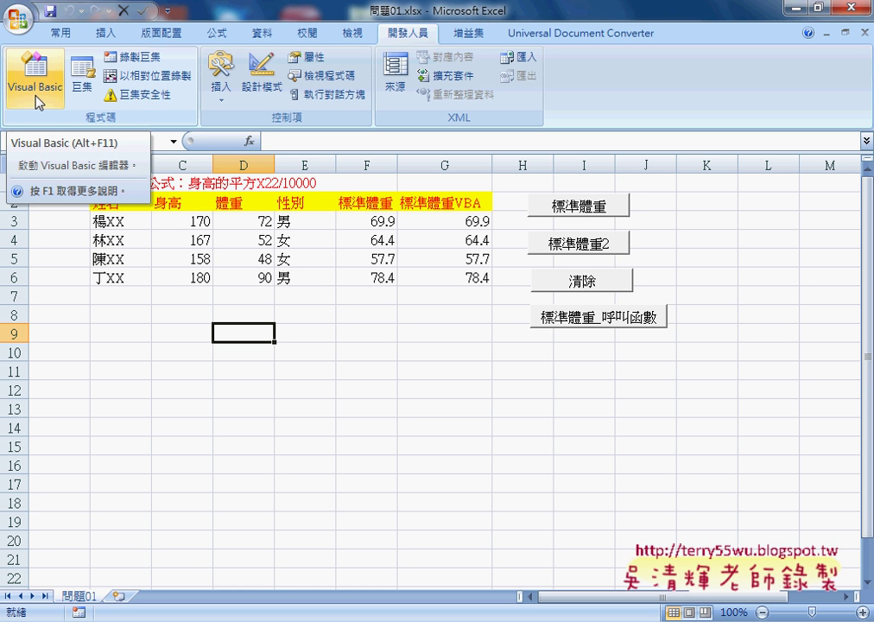
{"action": "left_click_drag", "start_coordinate": [483, 223], "coordinate": [480, 276]}
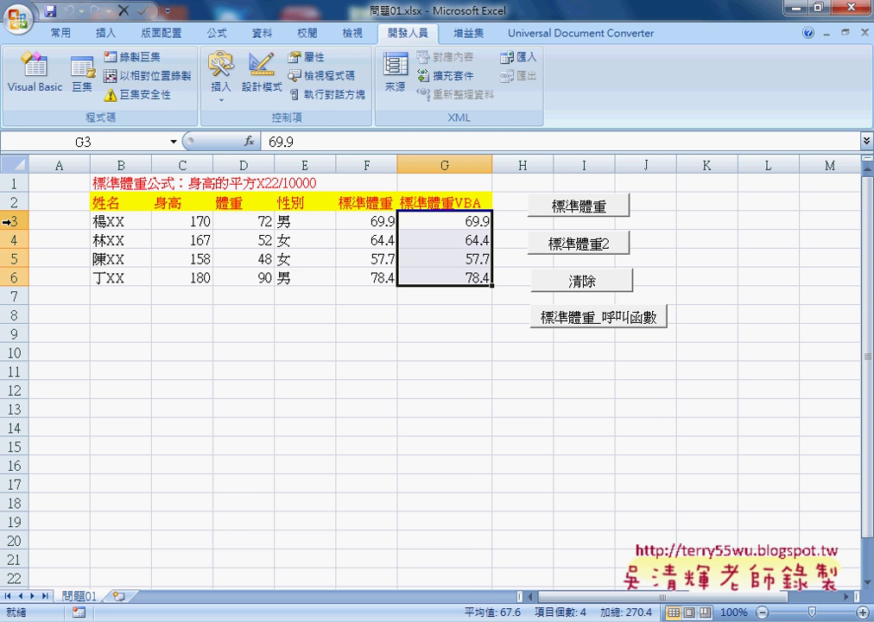
{"action": "left_click", "coordinate": [458, 224]}
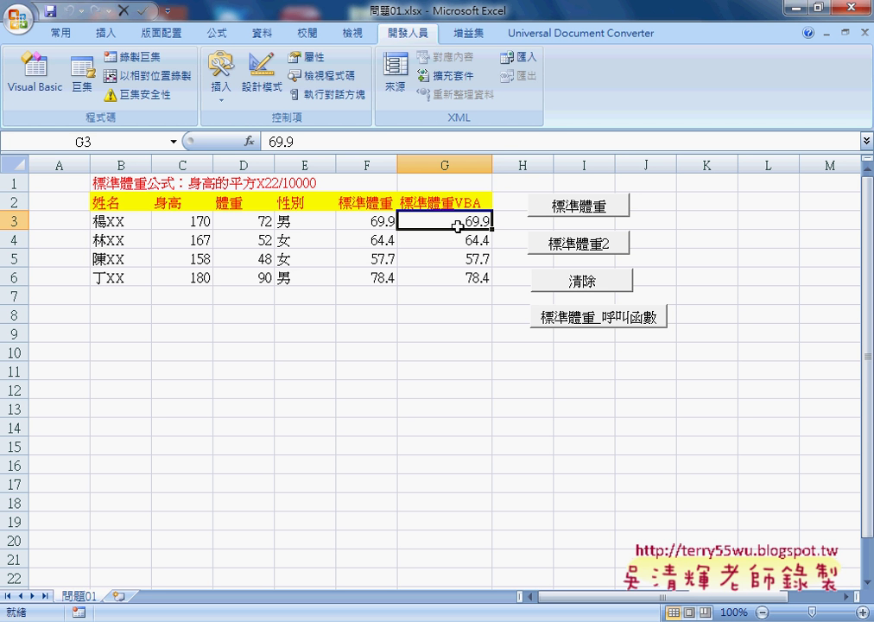
{"action": "left_click", "coordinate": [359, 221]}
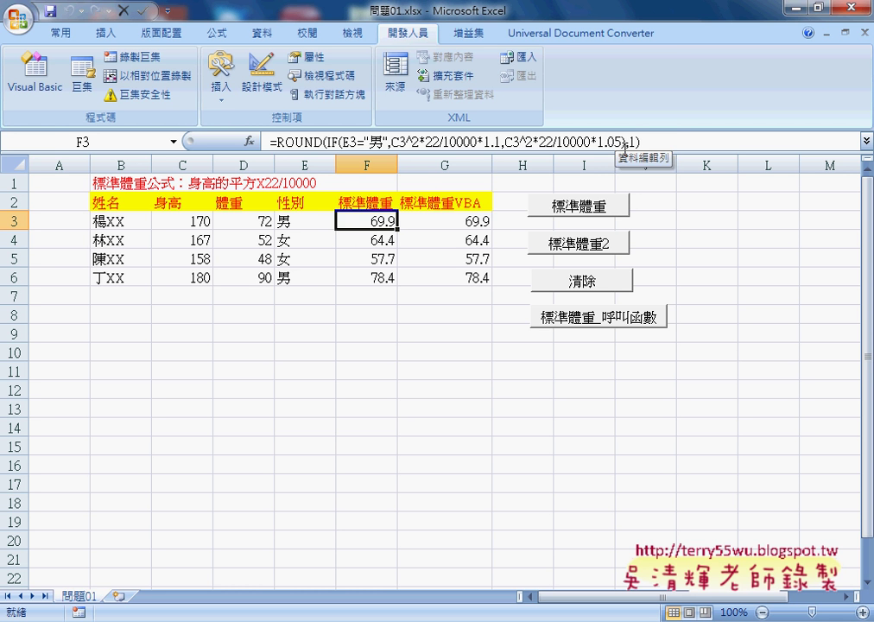
{"action": "left_click", "coordinate": [451, 221]}
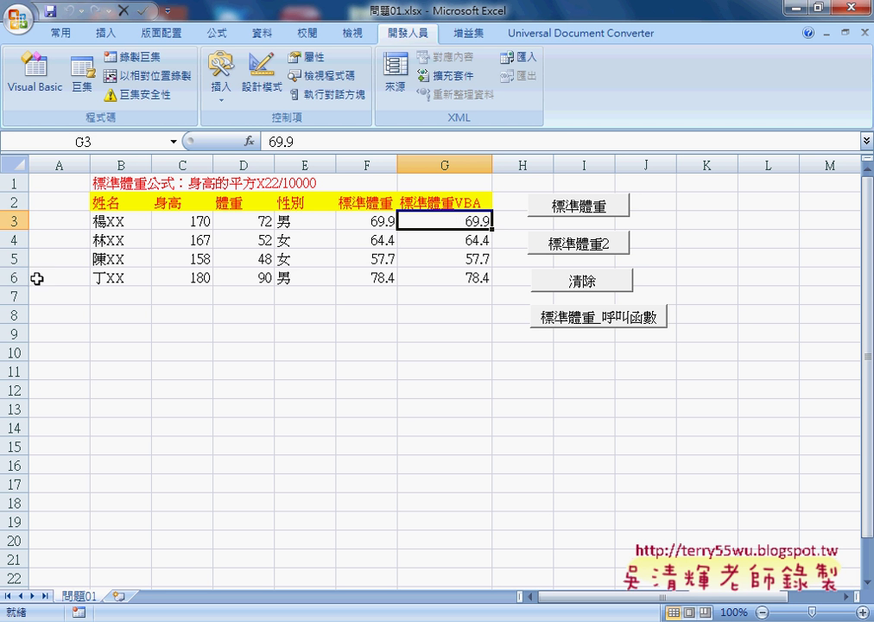
{"action": "left_click", "coordinate": [119, 217]}
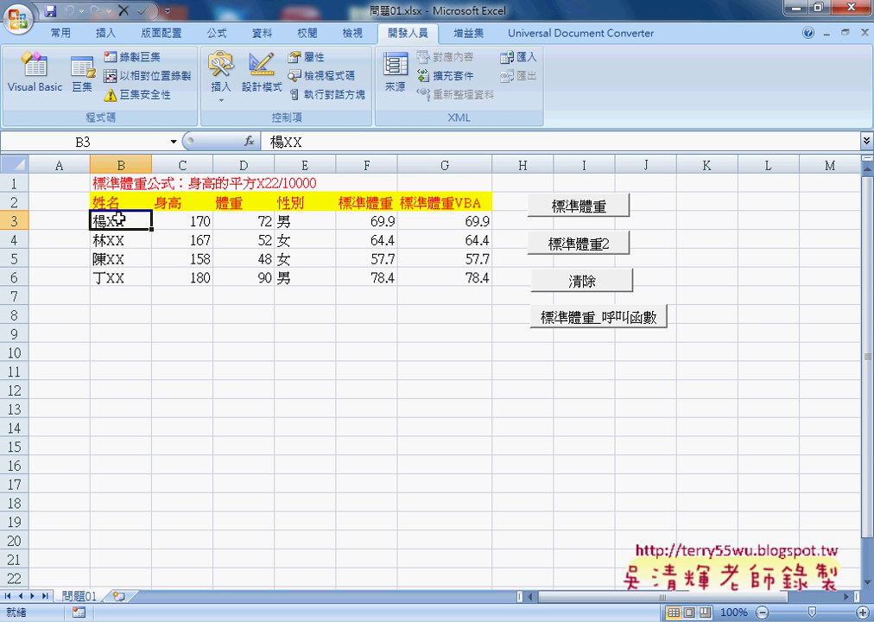
{"action": "key", "text": "ctrl+Down"}
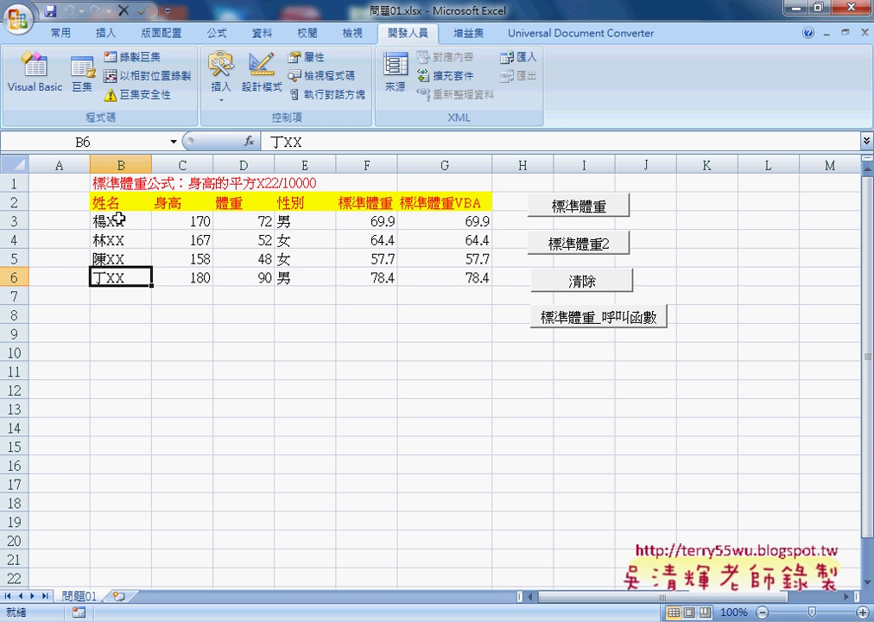
{"action": "left_click_drag", "start_coordinate": [123, 296], "coordinate": [363, 287]}
{"action": "left_click", "coordinate": [117, 294]}
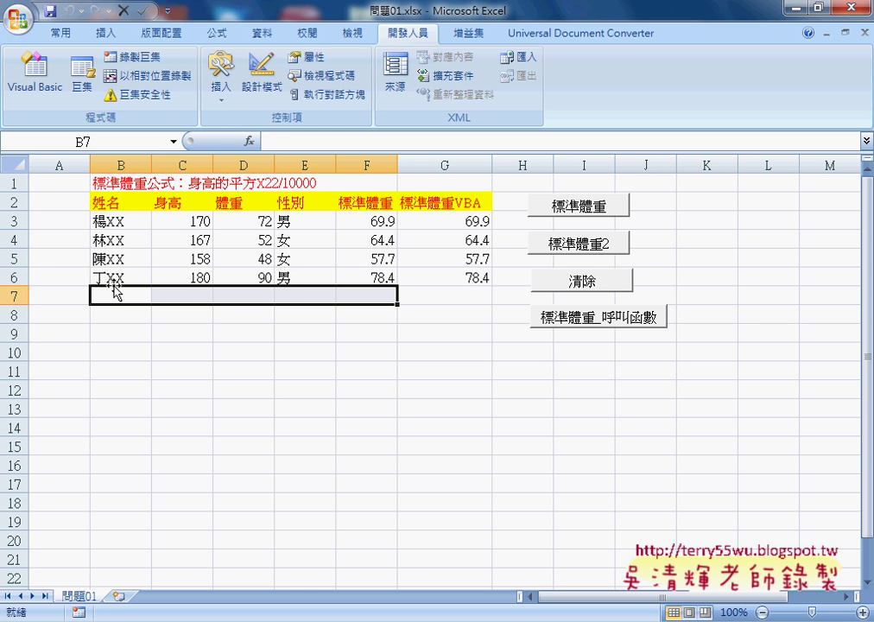
{"action": "left_click", "coordinate": [102, 276]}
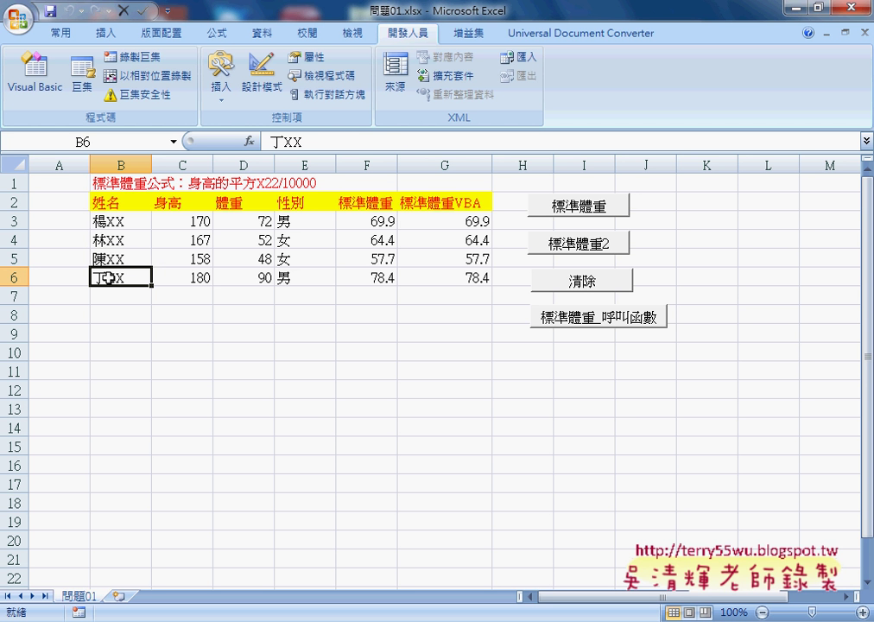
{"action": "left_click", "coordinate": [315, 221]}
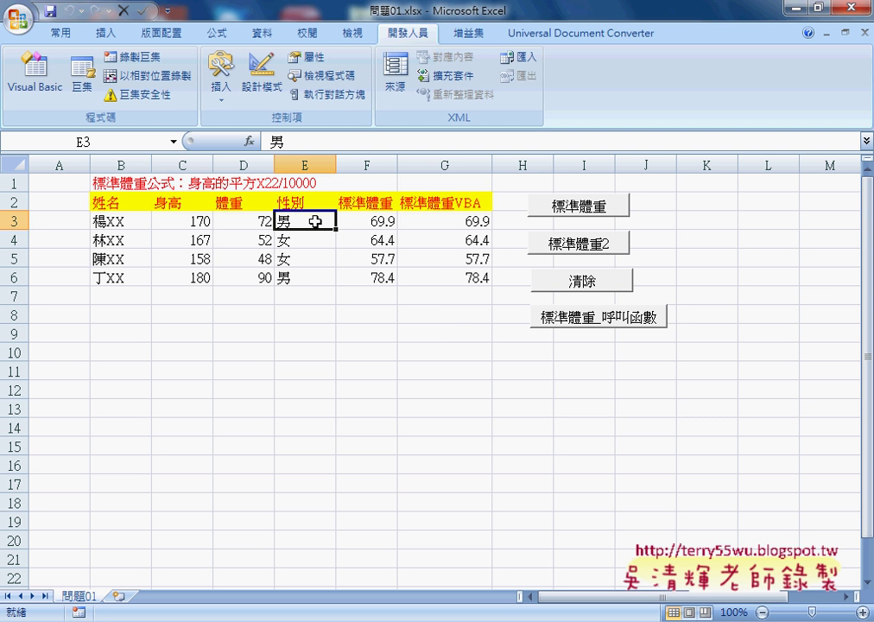
Open the Visual Basic editor and display the Module1 code.
{"action": "left_click", "coordinate": [38, 90]}
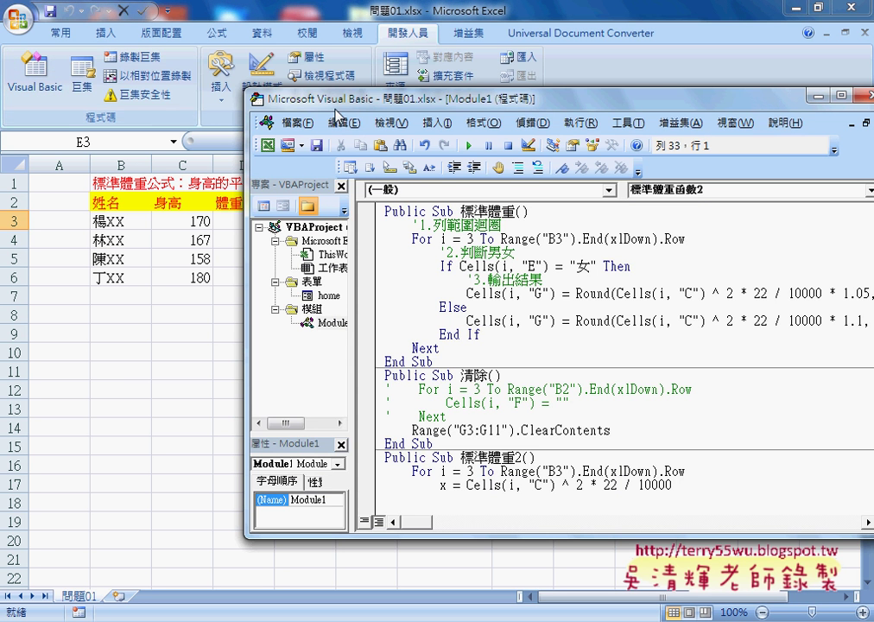
{"action": "left_click_drag", "start_coordinate": [332, 95], "coordinate": [180, 88]}
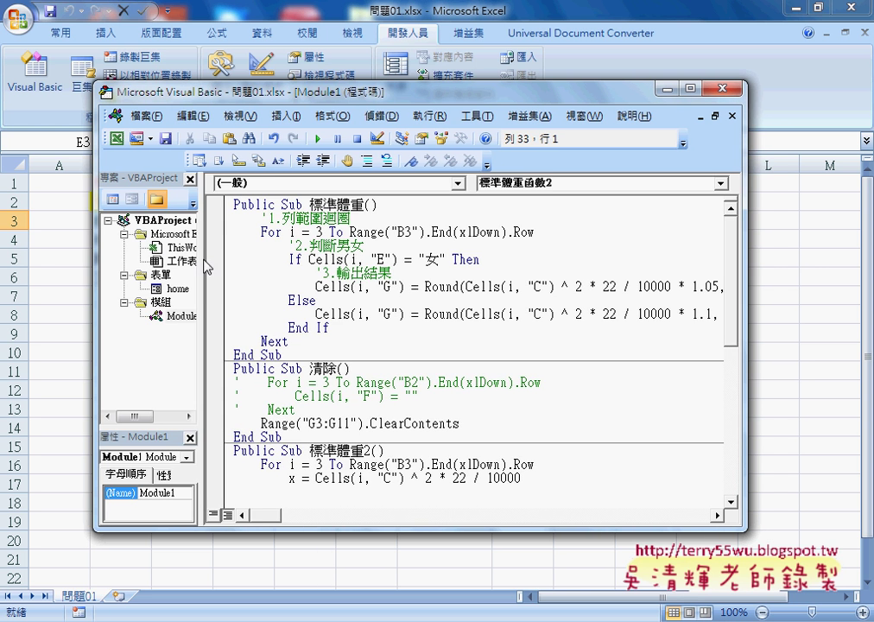
{"action": "left_click_drag", "start_coordinate": [203, 227], "coordinate": [257, 273]}
{"action": "left_click", "coordinate": [184, 320]}
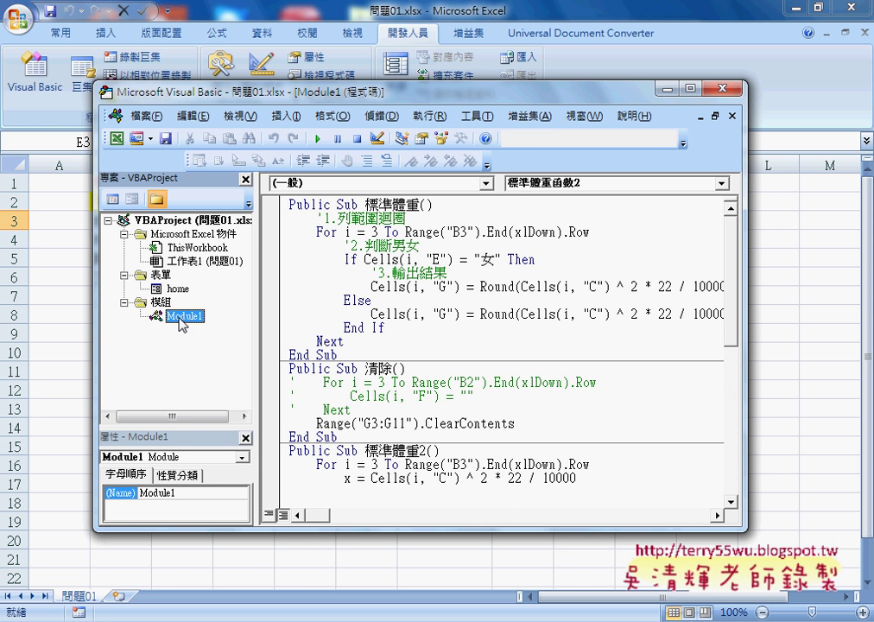
{"action": "right_click", "coordinate": [181, 261]}
{"action": "mouse_move", "coordinate": [250, 327]}
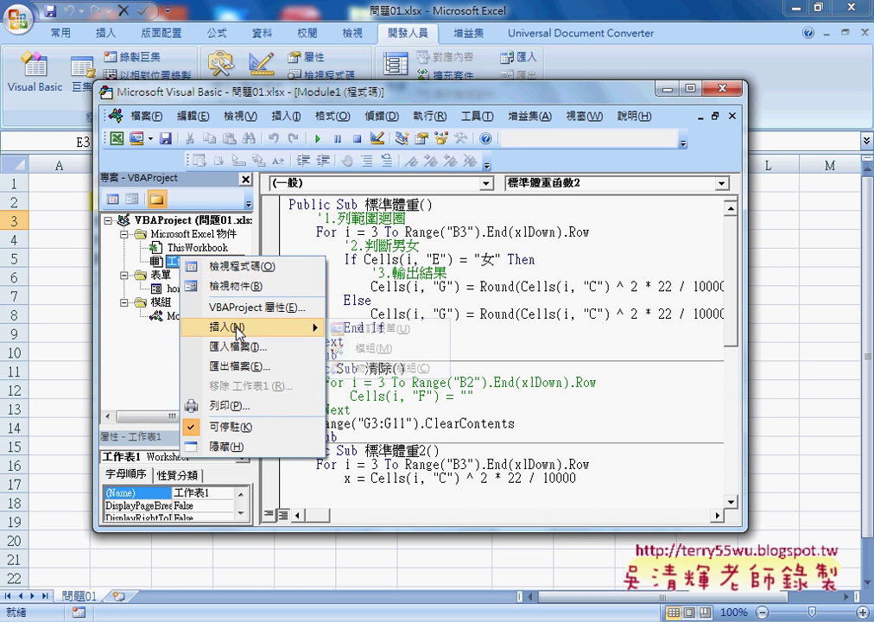
{"action": "double_click", "coordinate": [176, 316]}
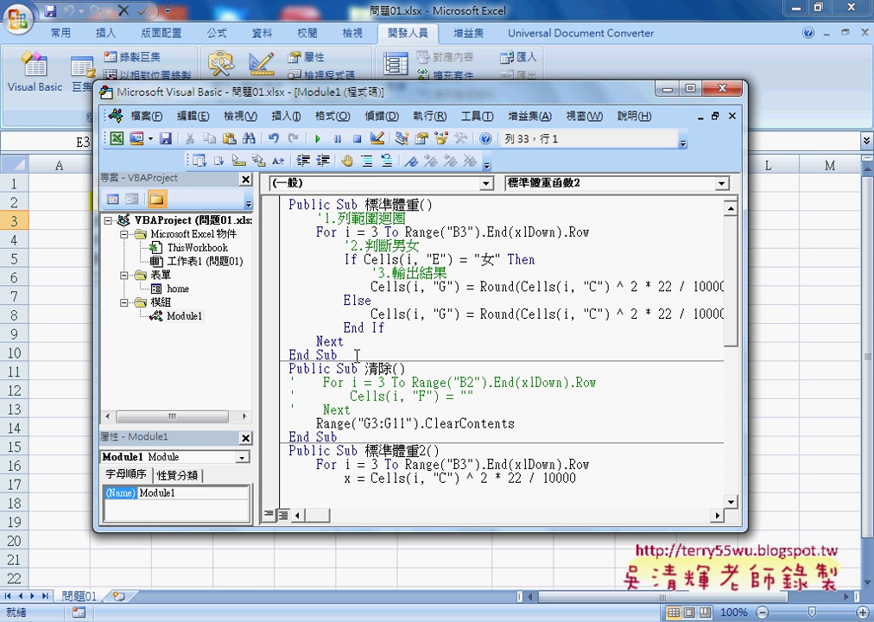
Select the 標準體重 macro name, then open and cancel the Insert Procedure dialog.
{"action": "left_click_drag", "start_coordinate": [365, 205], "coordinate": [422, 204]}
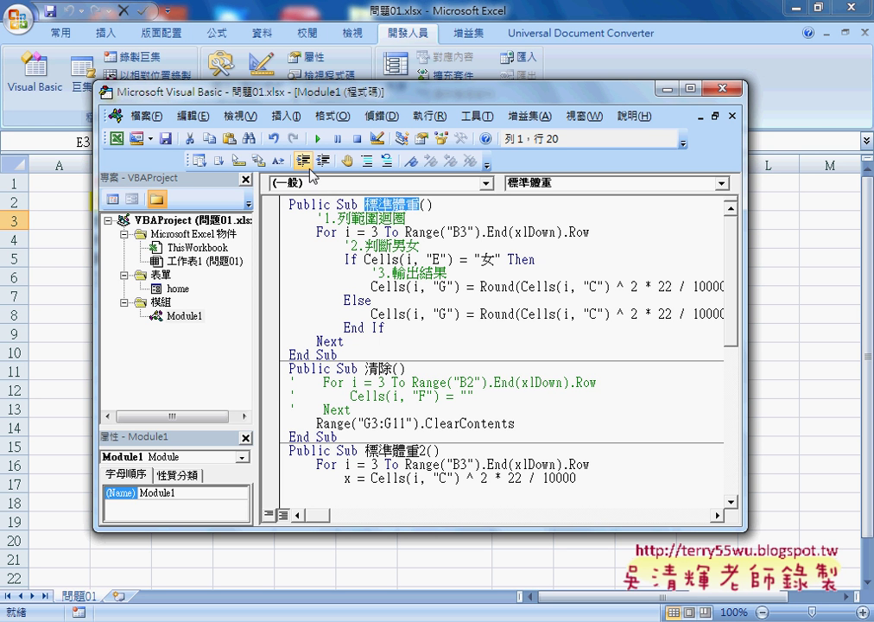
{"action": "left_click", "coordinate": [283, 118]}
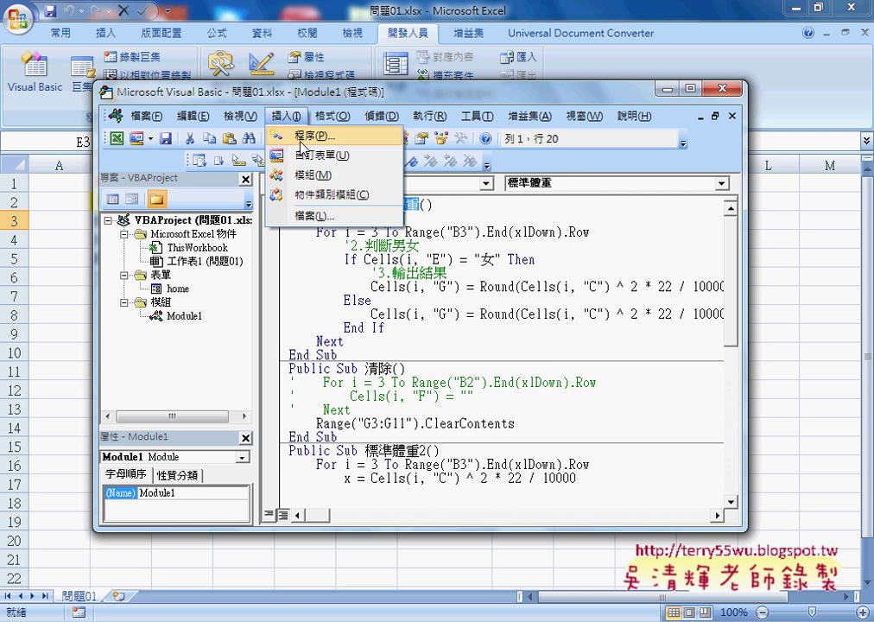
{"action": "left_click", "coordinate": [302, 137]}
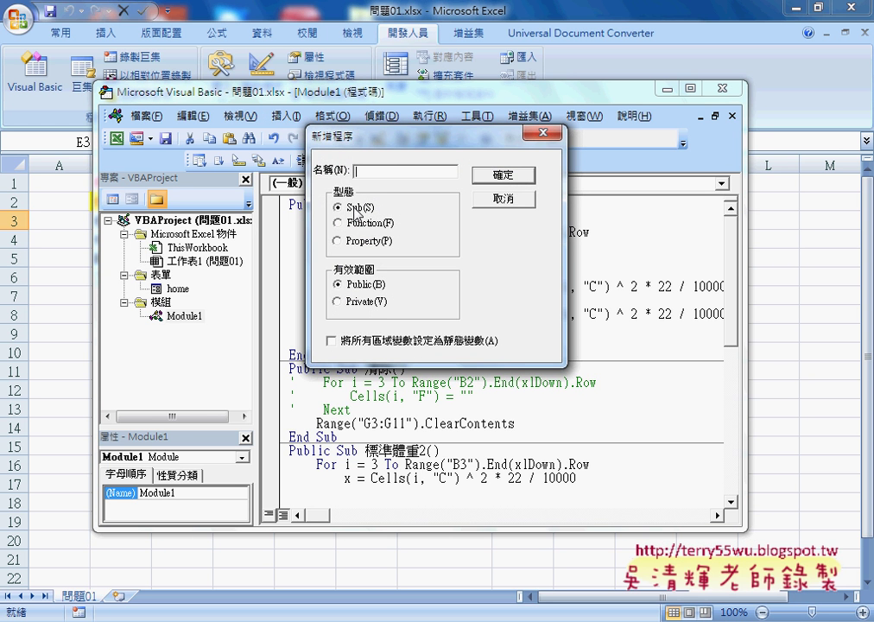
{"action": "left_click_drag", "start_coordinate": [373, 138], "coordinate": [380, 227]}
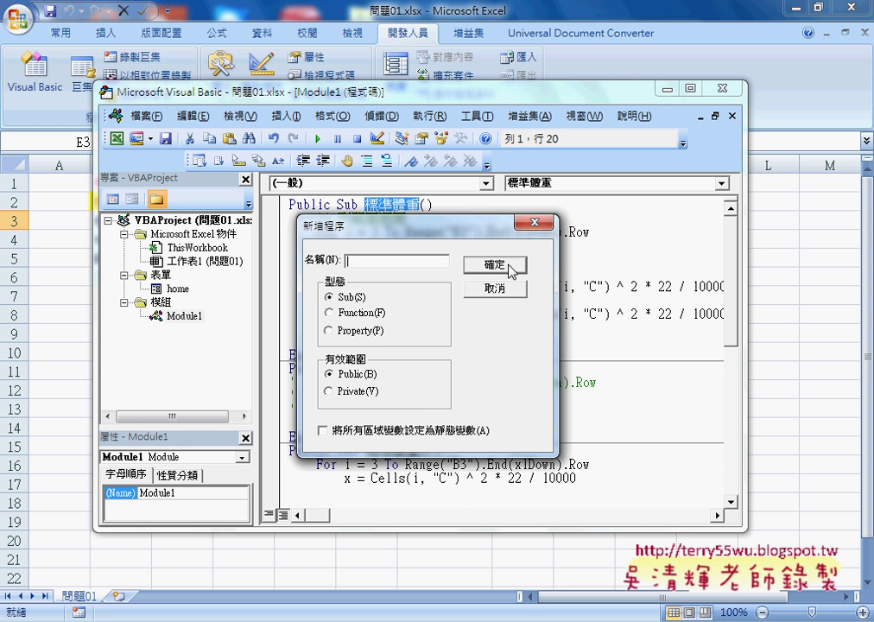
{"action": "left_click", "coordinate": [511, 289]}
Delete the body lines of 標準體重, then move the editor aside to reveal the sheet.
{"action": "left_click_drag", "start_coordinate": [266, 354], "coordinate": [263, 221]}
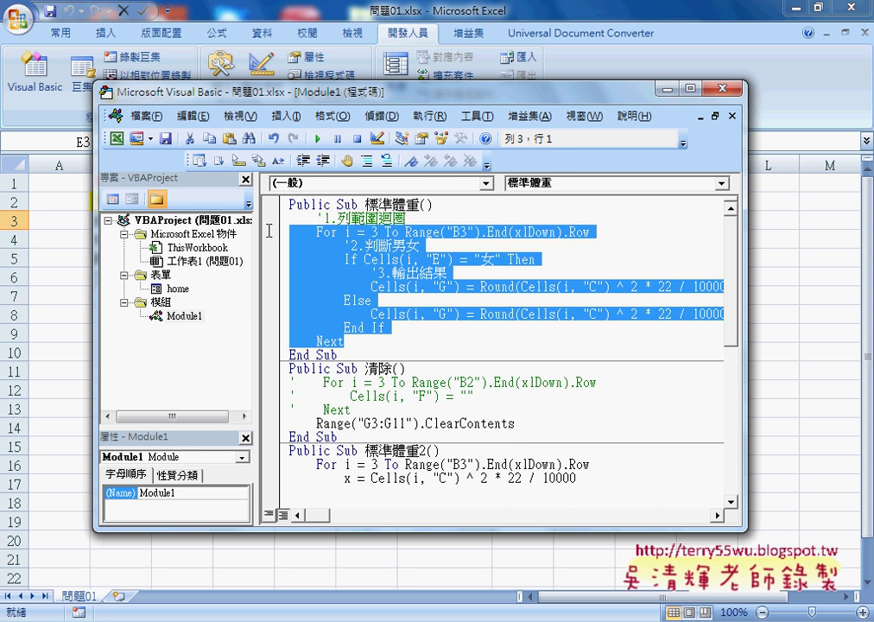
{"action": "key", "text": "Delete"}
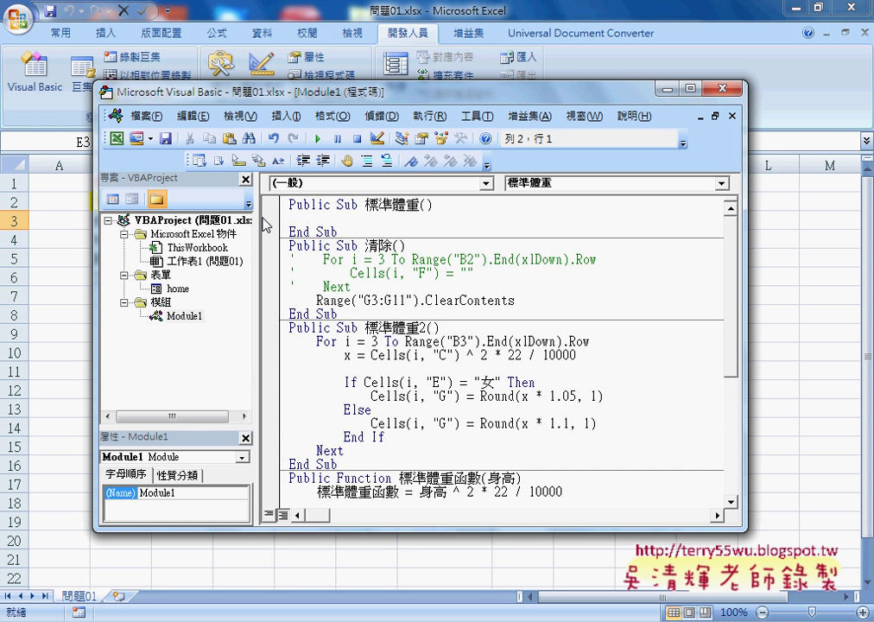
{"action": "mouse_move", "coordinate": [298, 97]}
{"action": "left_mouse_down"}
{"action": "mouse_move", "coordinate": [410, 309]}
{"action": "mouse_move", "coordinate": [396, 308]}
{"action": "left_mouse_up"}
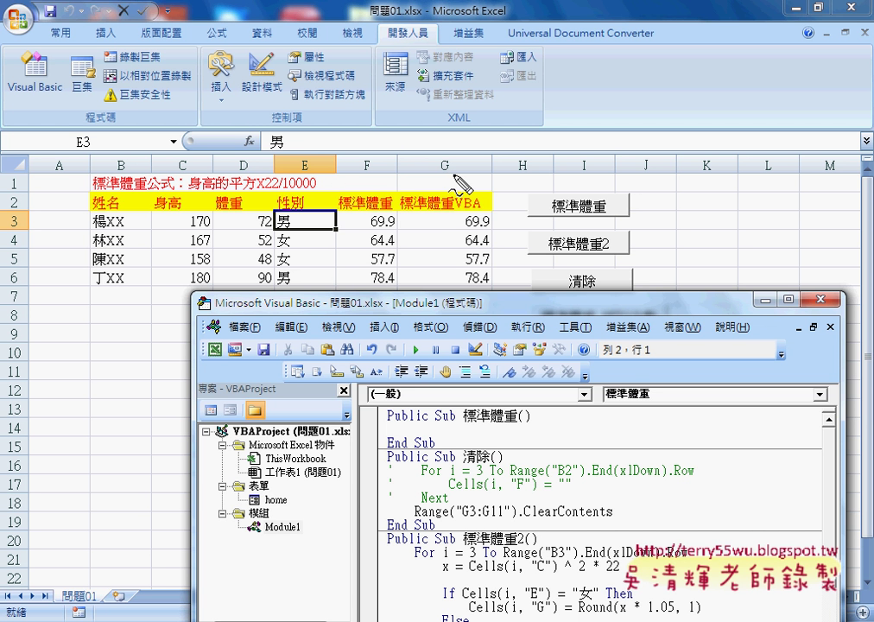
Undo the deletion with Ctrl+Z so the 標準體重 loop code returns.
{"action": "left_click_drag", "start_coordinate": [450, 158], "coordinate": [450, 176]}
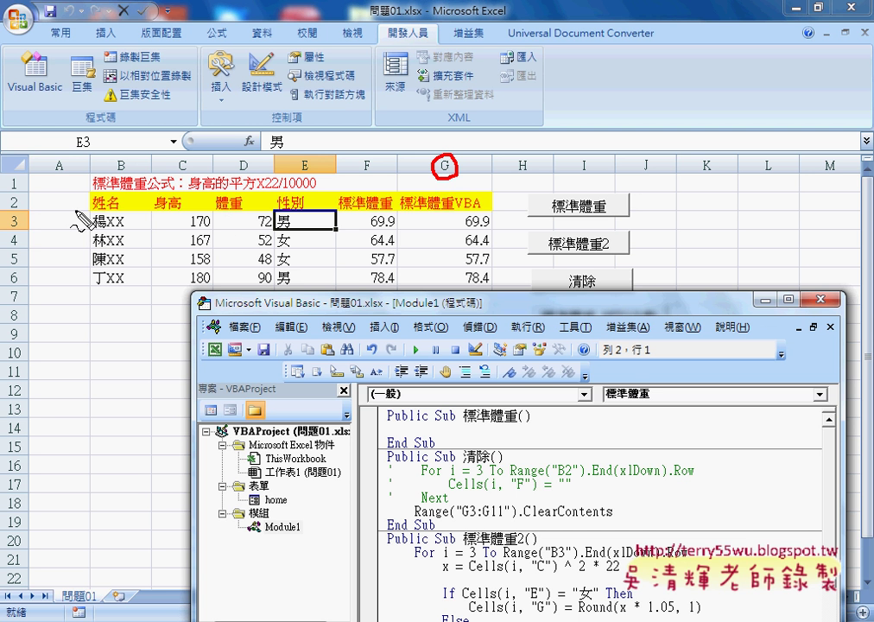
{"action": "left_click_drag", "start_coordinate": [17, 213], "coordinate": [65, 226]}
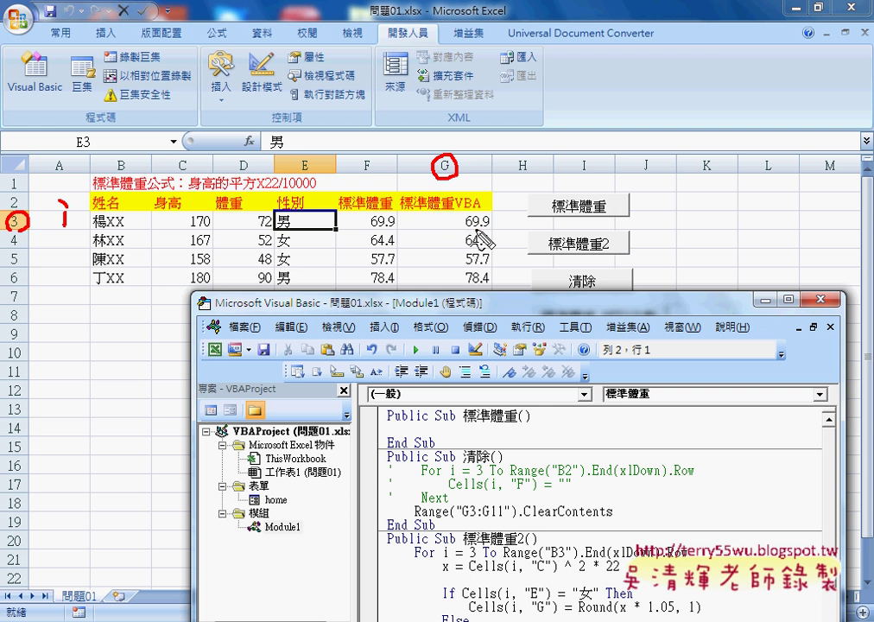
{"action": "left_click_drag", "start_coordinate": [500, 218], "coordinate": [503, 223]}
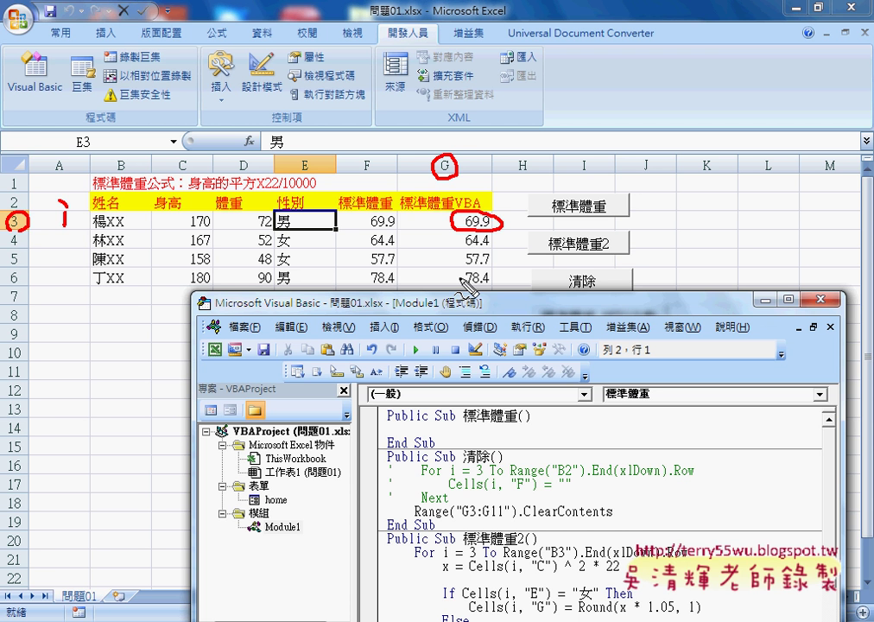
{"action": "key", "text": "Escape"}
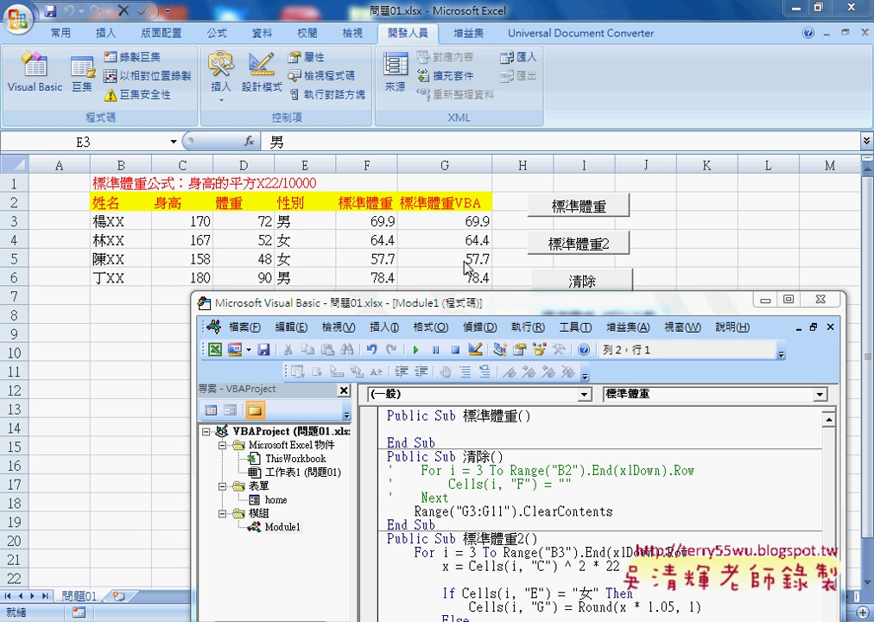
{"action": "left_click", "coordinate": [456, 437]}
{"action": "key", "text": "ctrl+z"}
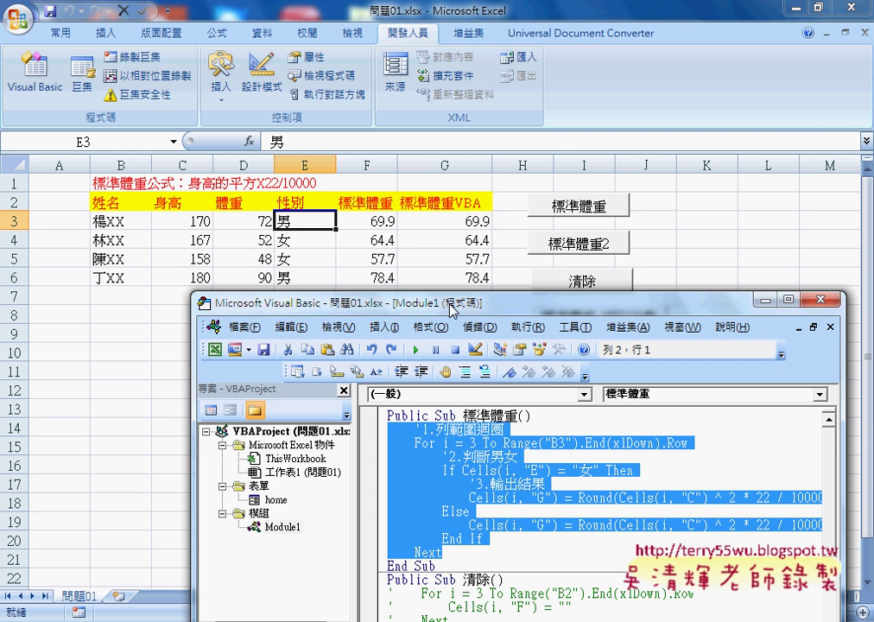
Try a fixed end row 6 in the 標準體重 loop, then undo back to Range("B3").End(xlDown).Row.
{"action": "left_click_drag", "start_coordinate": [452, 302], "coordinate": [371, 98]}
{"action": "left_click", "coordinate": [352, 214]}
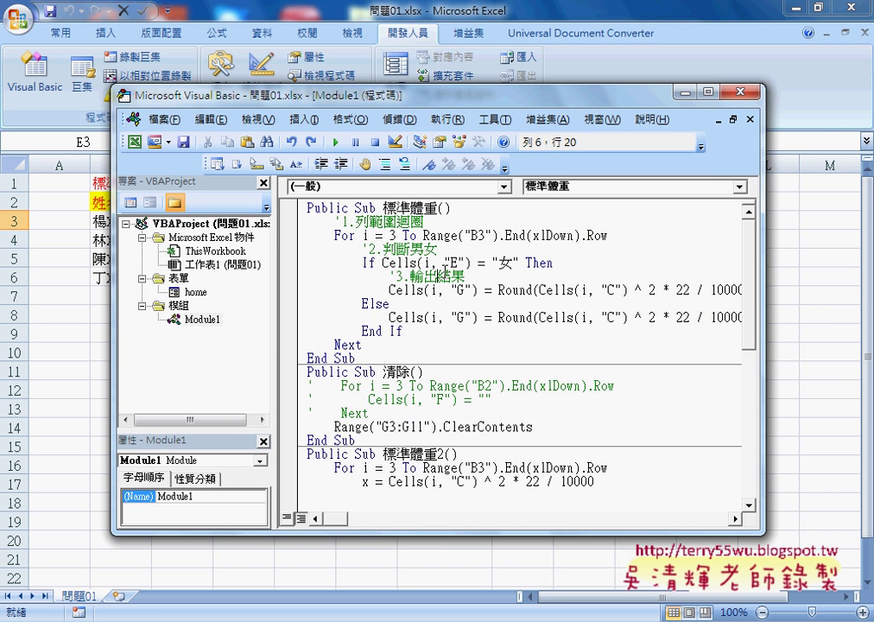
{"action": "double_click", "coordinate": [393, 235]}
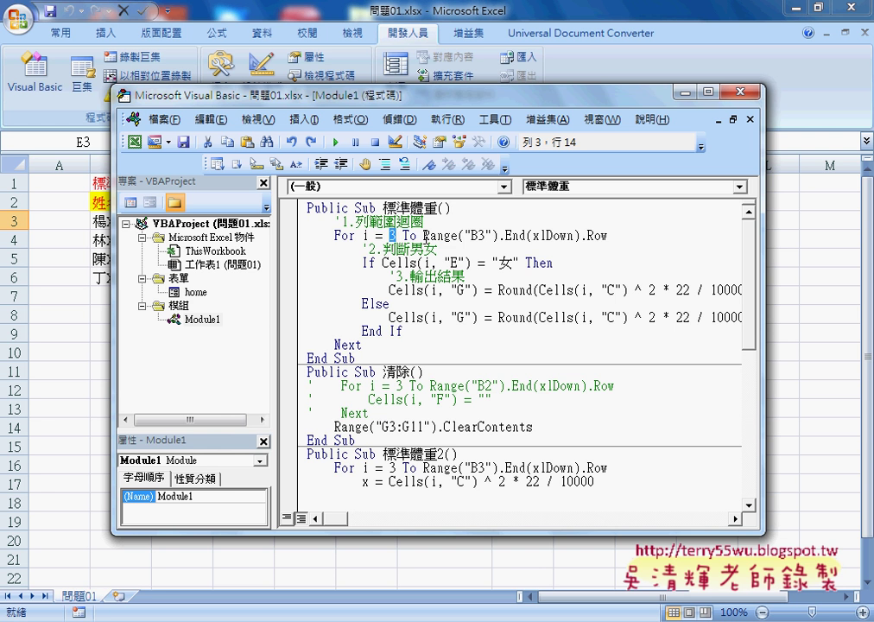
{"action": "left_click_drag", "start_coordinate": [424, 235], "coordinate": [611, 236]}
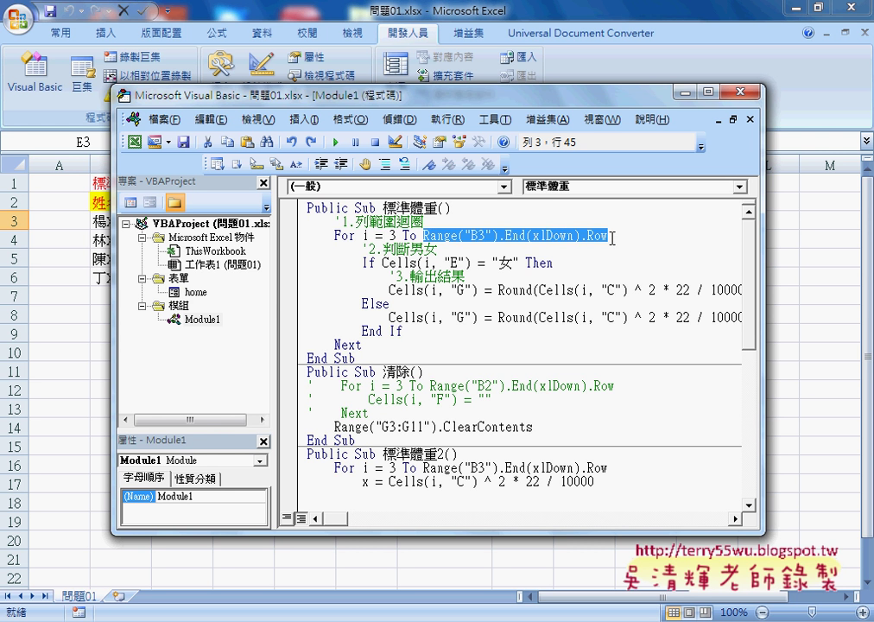
{"action": "type", "text": "6"}
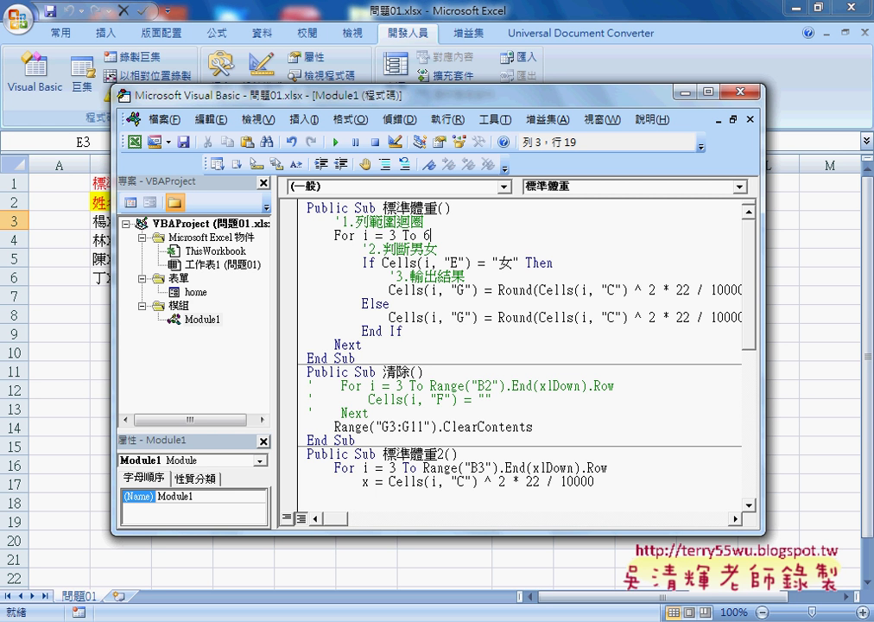
{"action": "key", "text": "ctrl+z"}
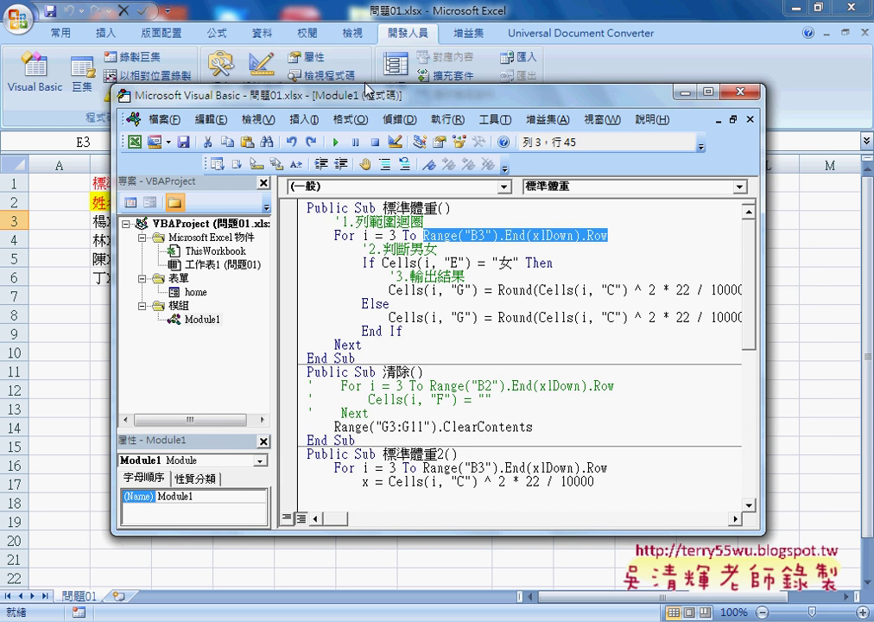
{"action": "left_click_drag", "start_coordinate": [366, 97], "coordinate": [479, 105]}
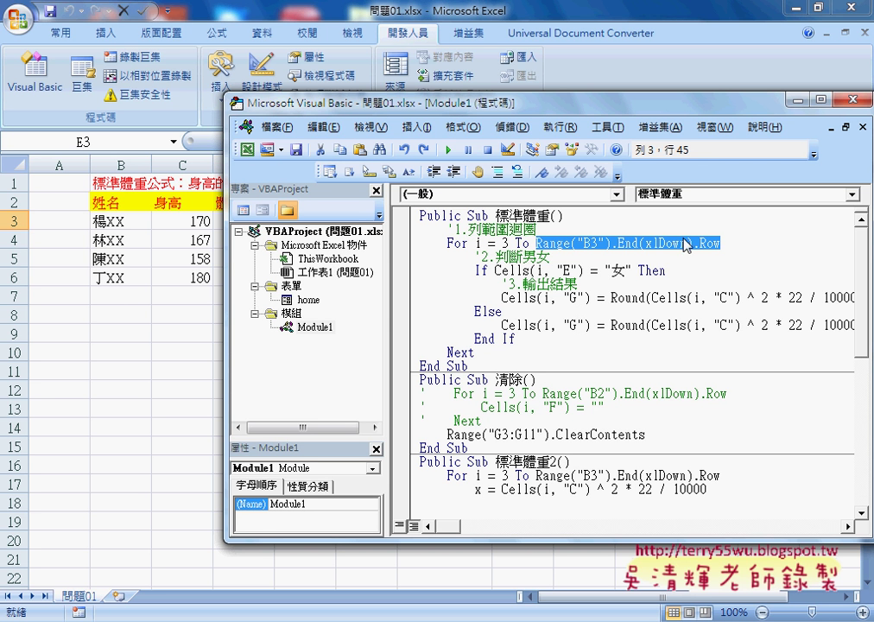
{"action": "left_click", "coordinate": [714, 243]}
{"action": "left_click_drag", "start_coordinate": [721, 243], "coordinate": [700, 243]}
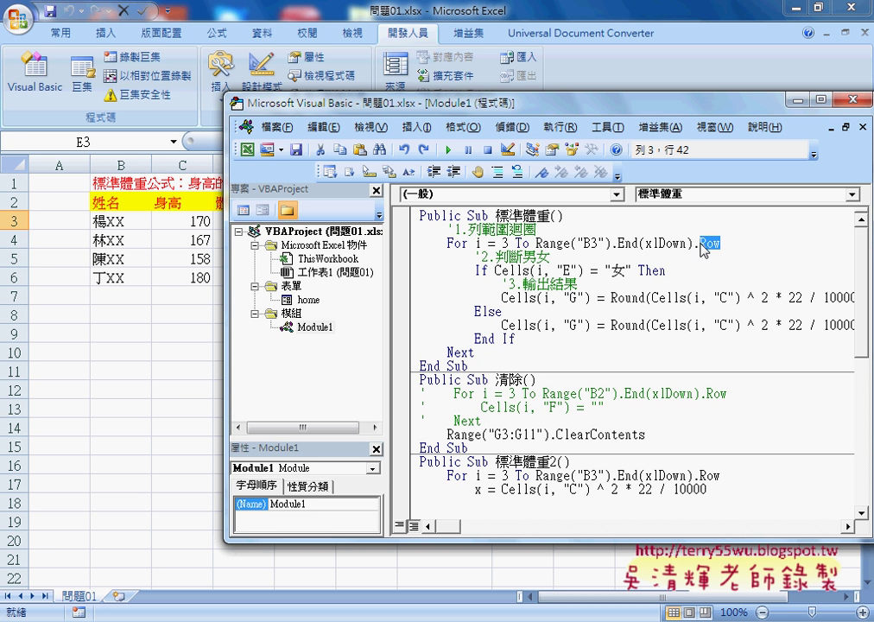
{"action": "left_click", "coordinate": [614, 243]}
{"action": "left_click_drag", "start_coordinate": [614, 243], "coordinate": [720, 244]}
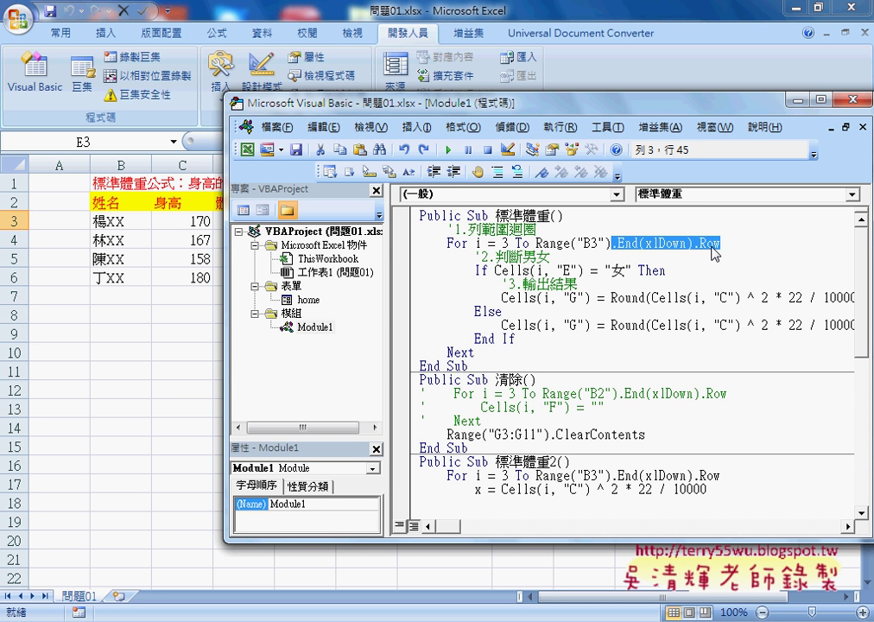
{"action": "key", "text": "BackSpace"}
{"action": "key", "text": "BackSpace"}
{"action": "type", "text": "."}
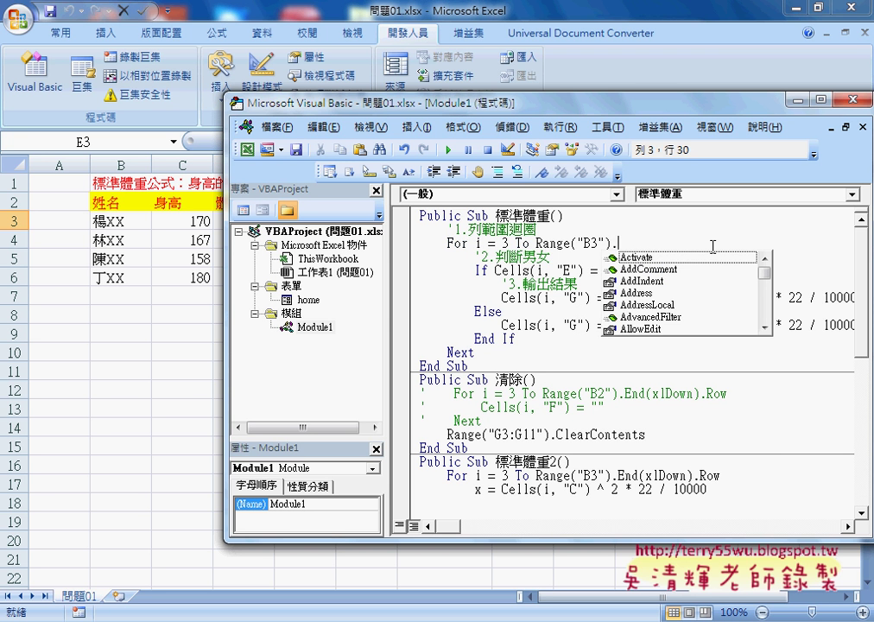
{"action": "key", "text": "BackSpace"}
{"action": "mouse_move", "coordinate": [577, 244]}
{"action": "left_mouse_down"}
{"action": "mouse_move", "coordinate": [610, 243]}
{"action": "mouse_move", "coordinate": [577, 243]}
{"action": "left_mouse_up"}
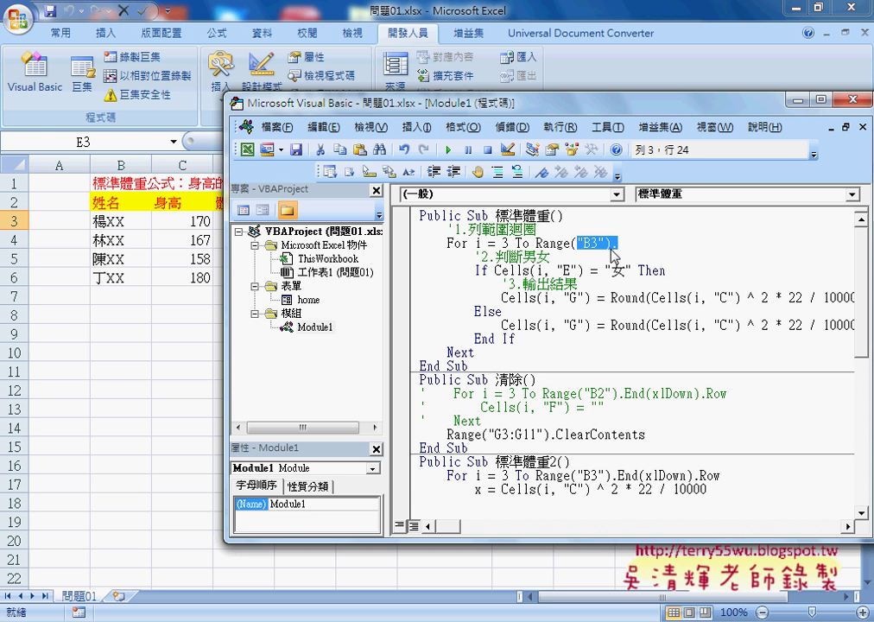
{"action": "type", "text": "\""}
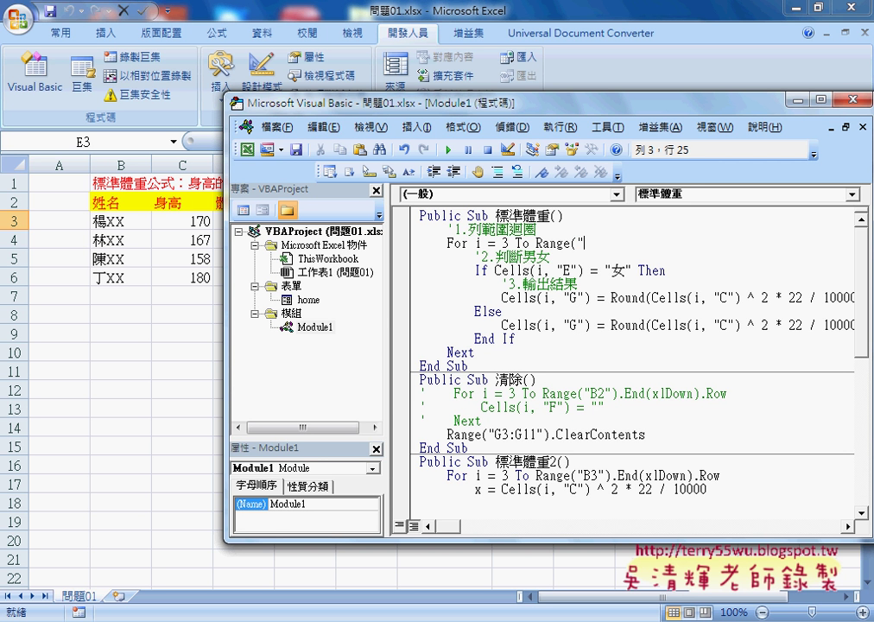
{"action": "type", "text": "B3\""}
{"action": "type", "text": ")"}
{"action": "type", "text": "."}
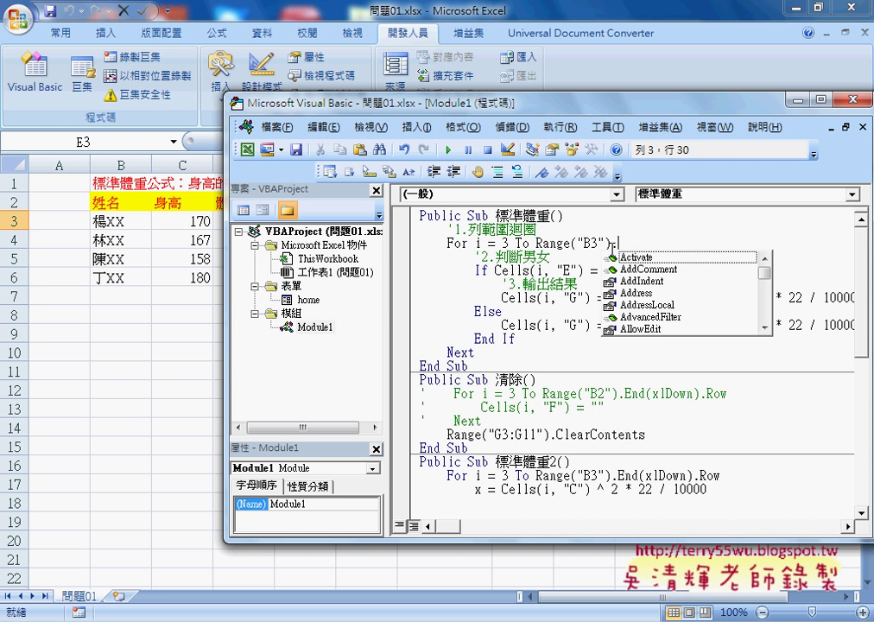
{"action": "type", "text": "E"}
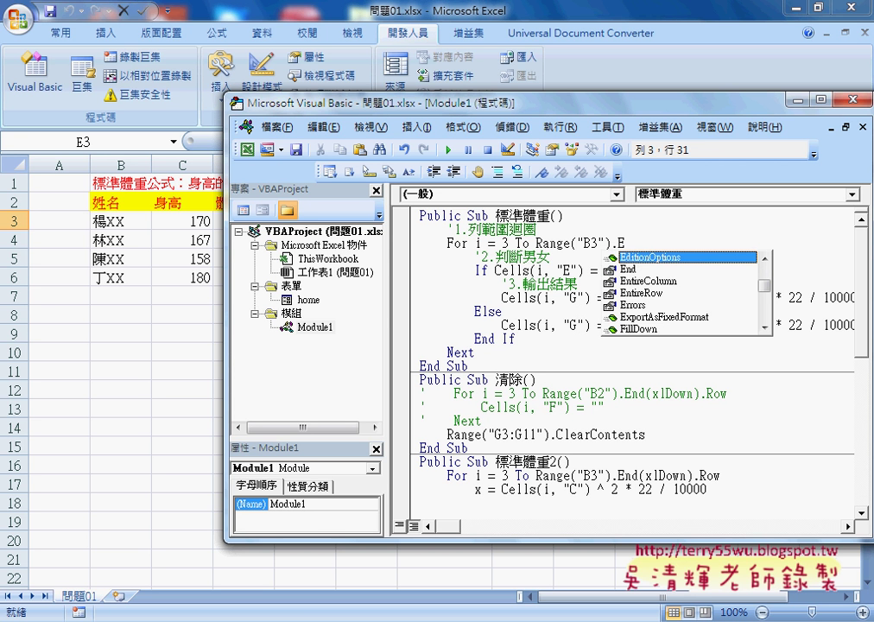
{"action": "key", "text": "Down"}
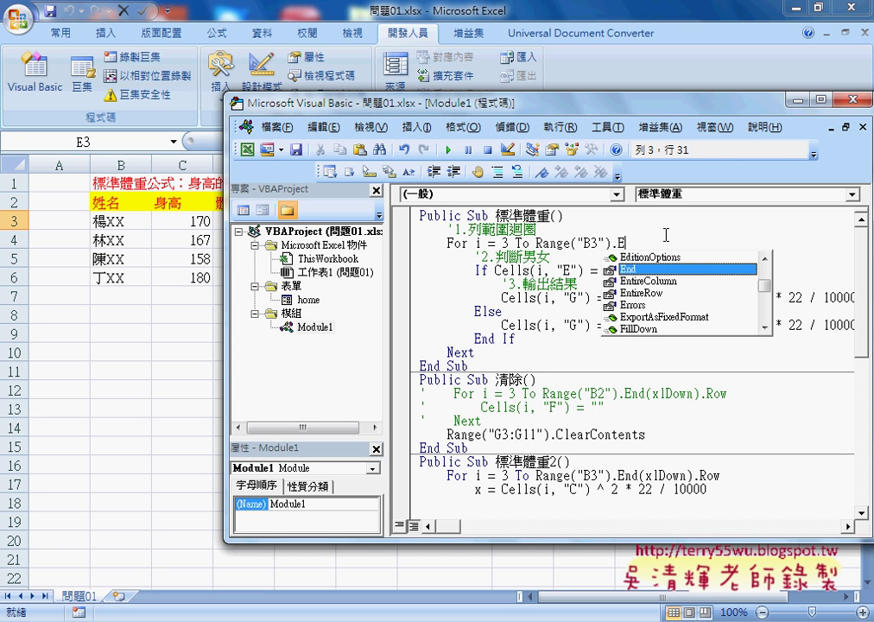
{"action": "double_click", "coordinate": [645, 269]}
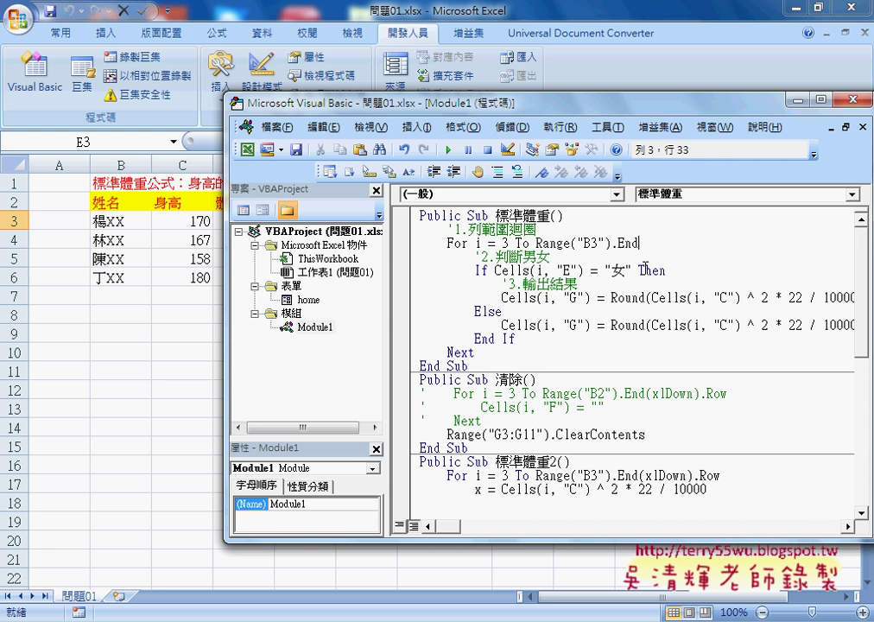
{"action": "type", "text": "("}
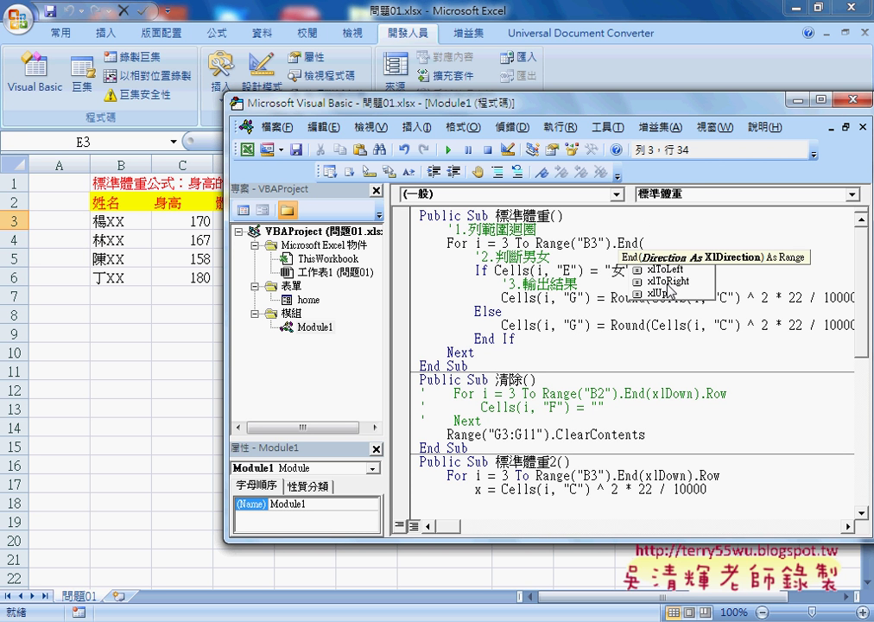
{"action": "key", "text": "Down"}
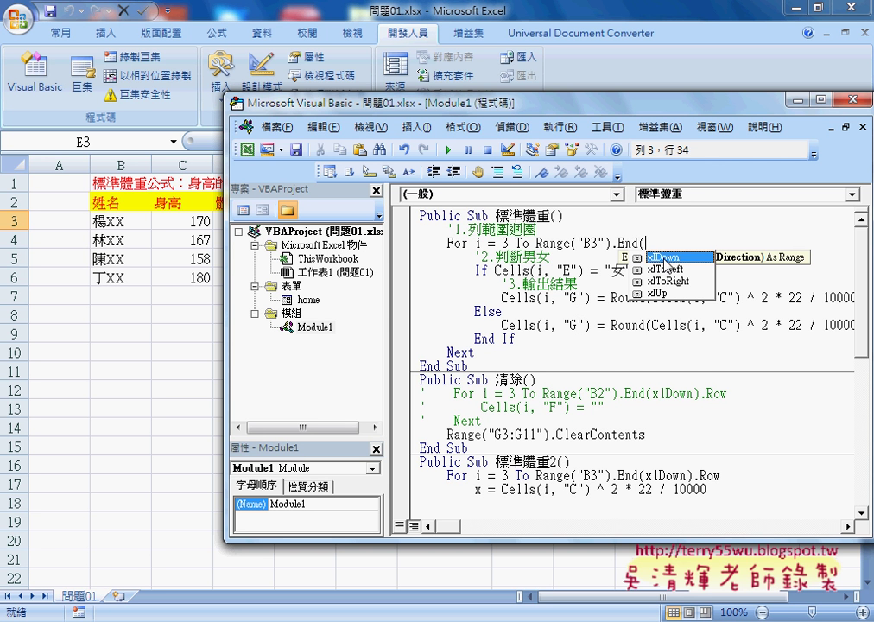
{"action": "double_click", "coordinate": [664, 258]}
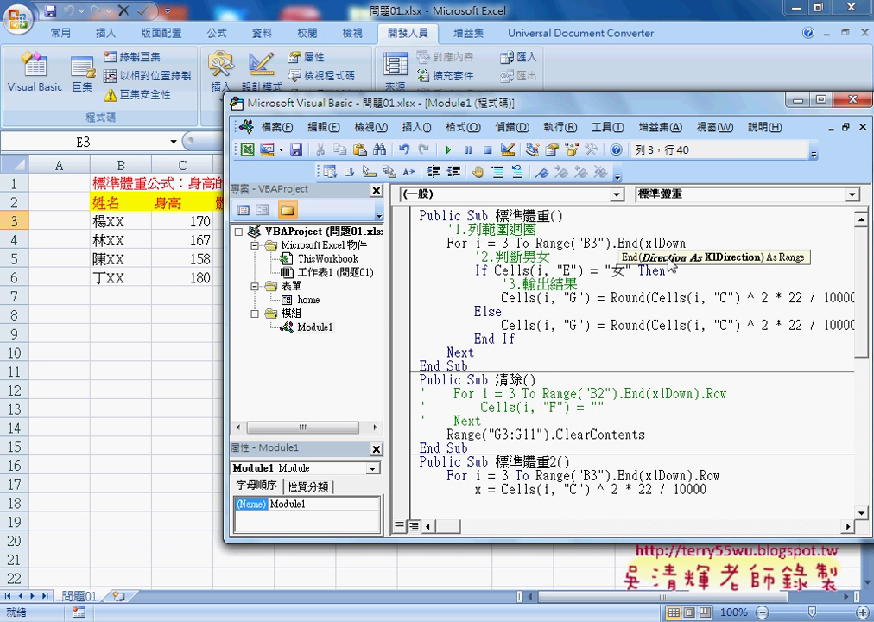
{"action": "type", "text": ")."}
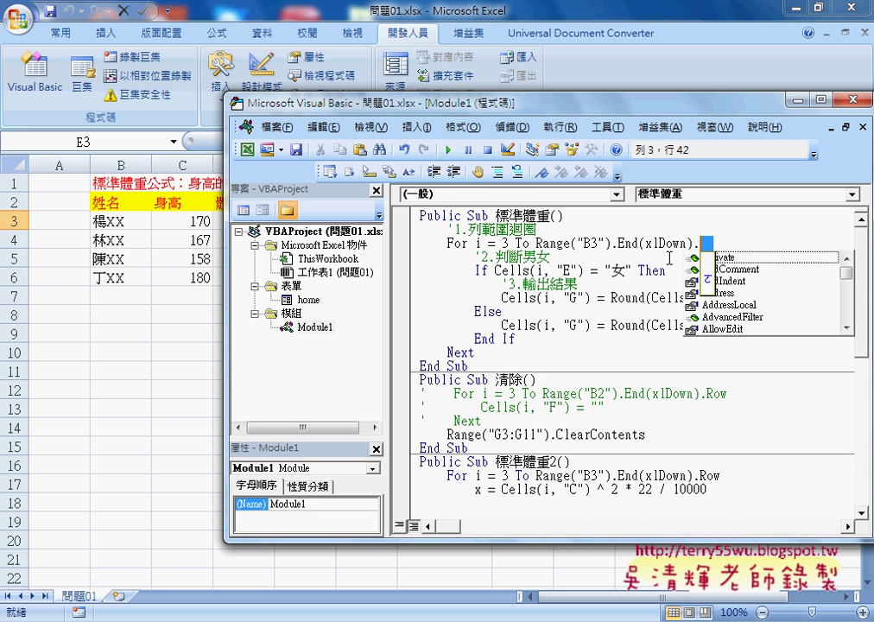
{"action": "key", "text": "BackSpace"}
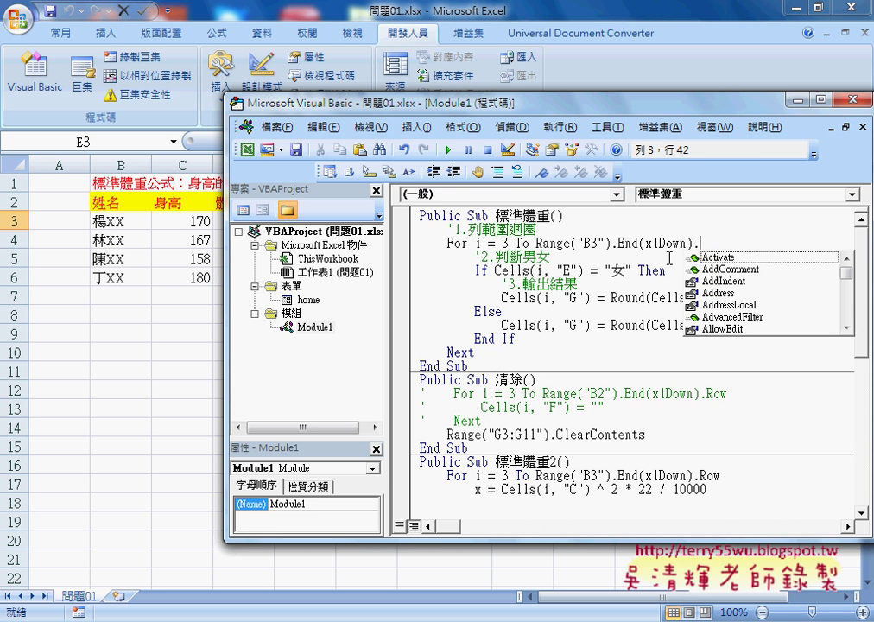
{"action": "type", "text": "ro"}
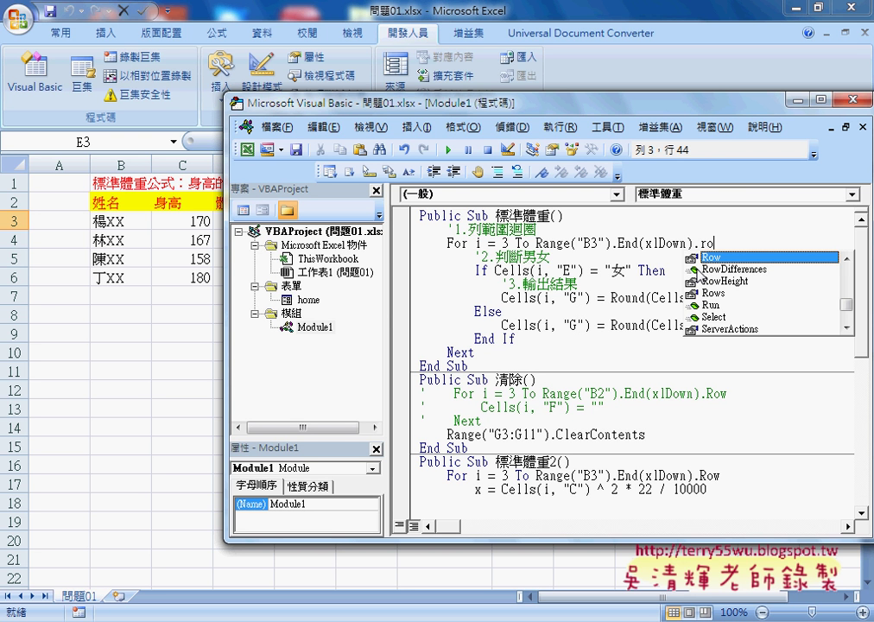
{"action": "key", "text": "Tab"}
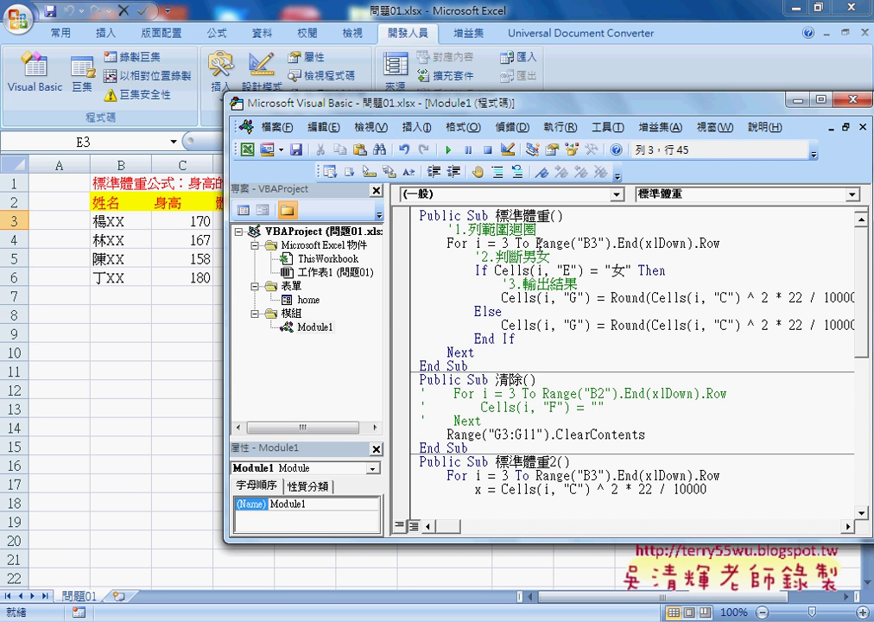
{"action": "left_click_drag", "start_coordinate": [536, 244], "coordinate": [720, 243]}
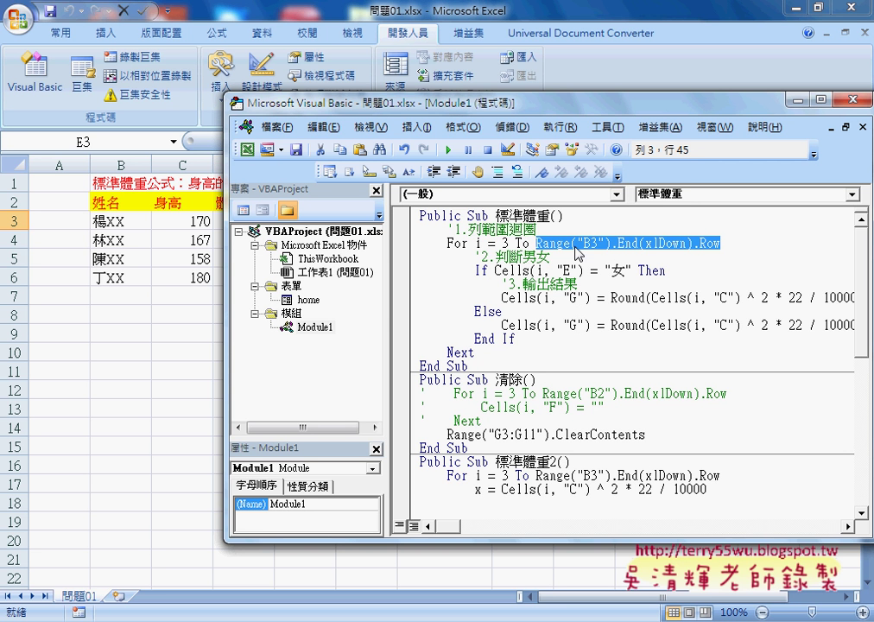
Mark the If keyword and the Cells(i, "E") = "女" condition, comparing with the sheet data.
{"action": "double_click", "coordinate": [480, 271]}
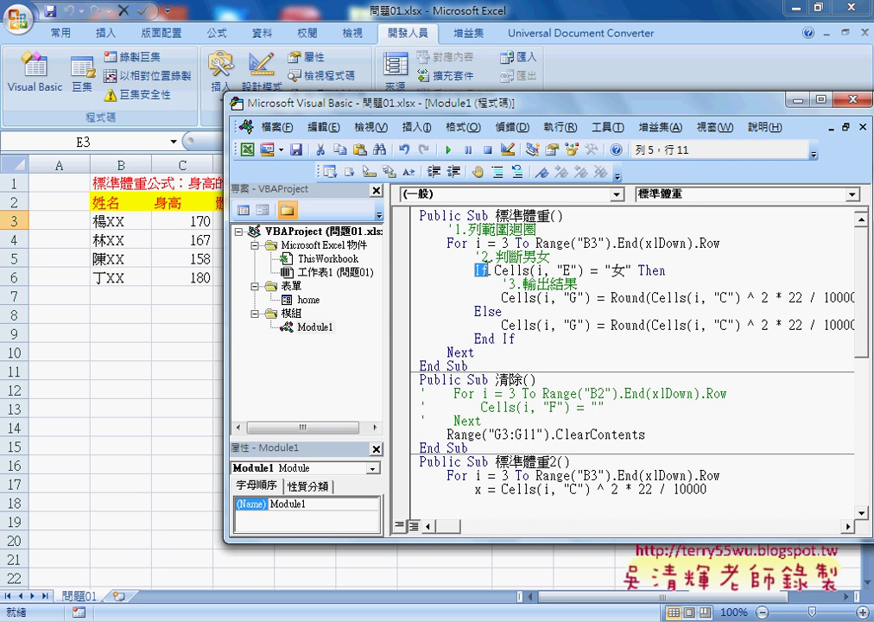
{"action": "left_click_drag", "start_coordinate": [324, 95], "coordinate": [490, 90]}
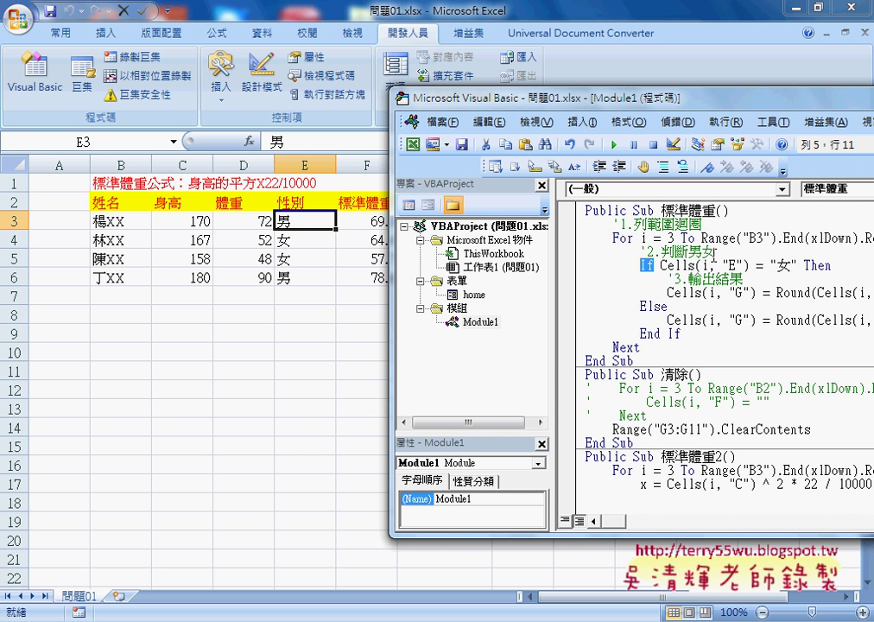
{"action": "left_click_drag", "start_coordinate": [797, 266], "coordinate": [660, 265]}
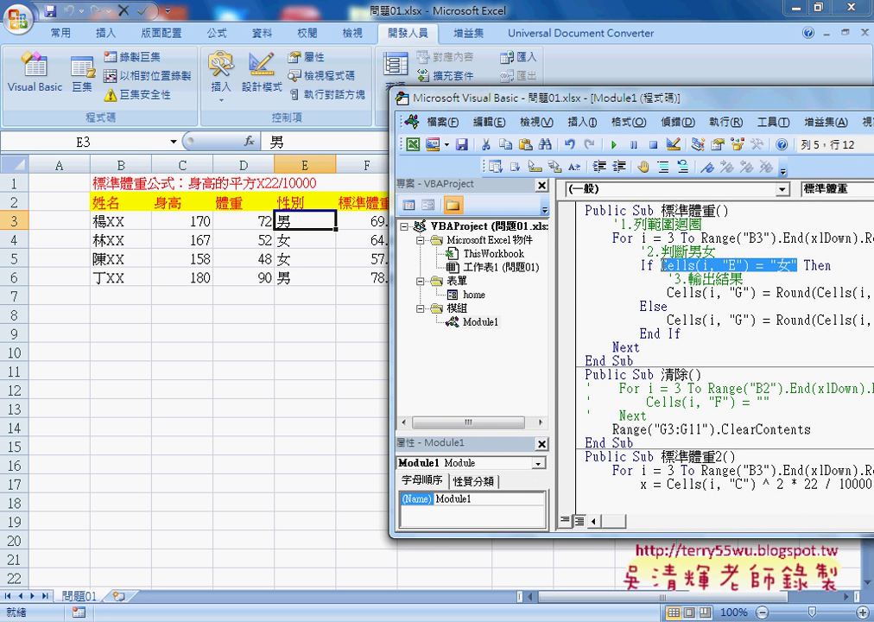
{"action": "left_click_drag", "start_coordinate": [698, 107], "coordinate": [496, 95]}
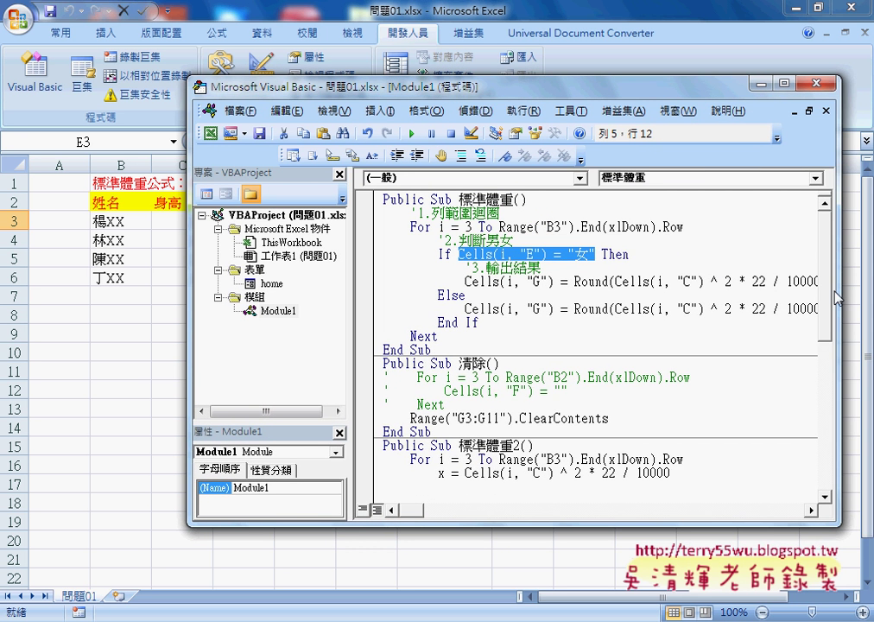
Widen the editor and highlight the Round(Cells(i, "C") ^ 2 * 22 / 10000 * 1.05, 1) formula.
{"action": "left_click_drag", "start_coordinate": [840, 223], "coordinate": [871, 223]}
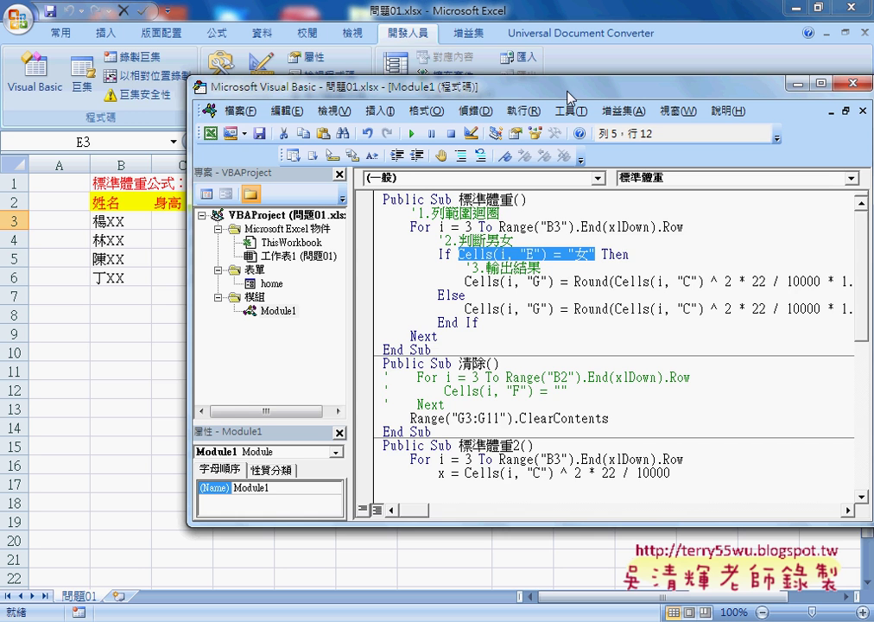
{"action": "left_click_drag", "start_coordinate": [566, 86], "coordinate": [492, 78]}
{"action": "left_click_drag", "start_coordinate": [479, 276], "coordinate": [392, 275]}
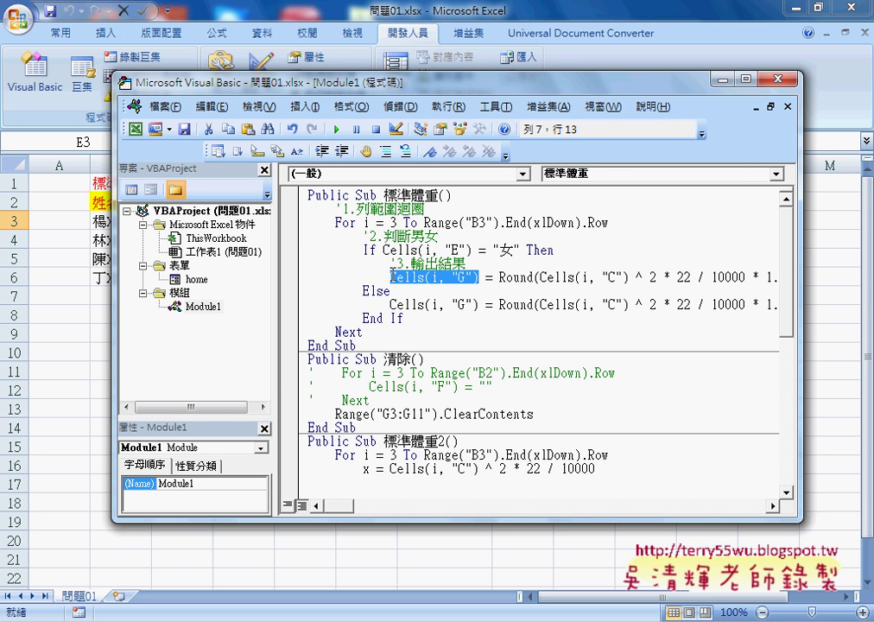
{"action": "left_click_drag", "start_coordinate": [801, 241], "coordinate": [868, 242]}
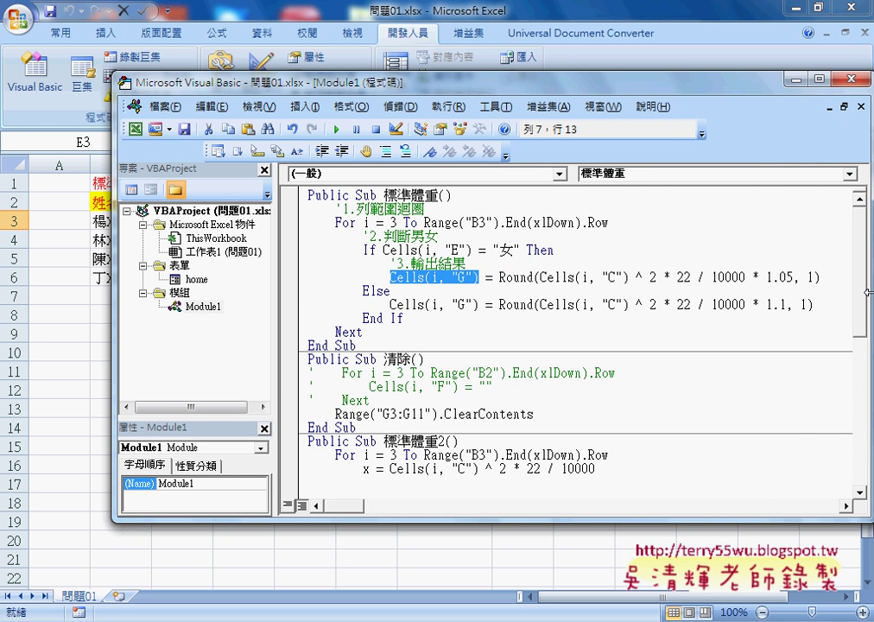
{"action": "double_click", "coordinate": [528, 278]}
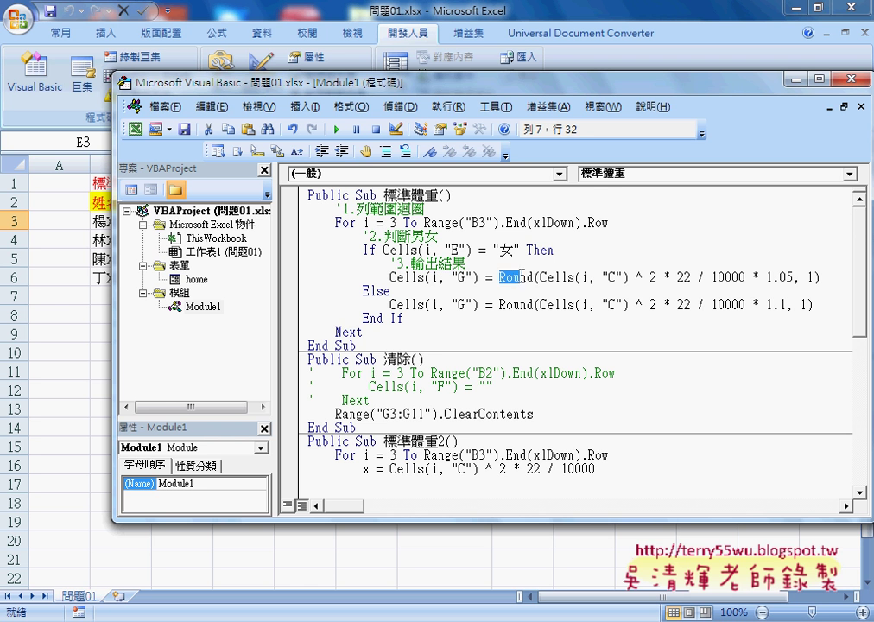
{"action": "left_click_drag", "start_coordinate": [541, 278], "coordinate": [748, 276]}
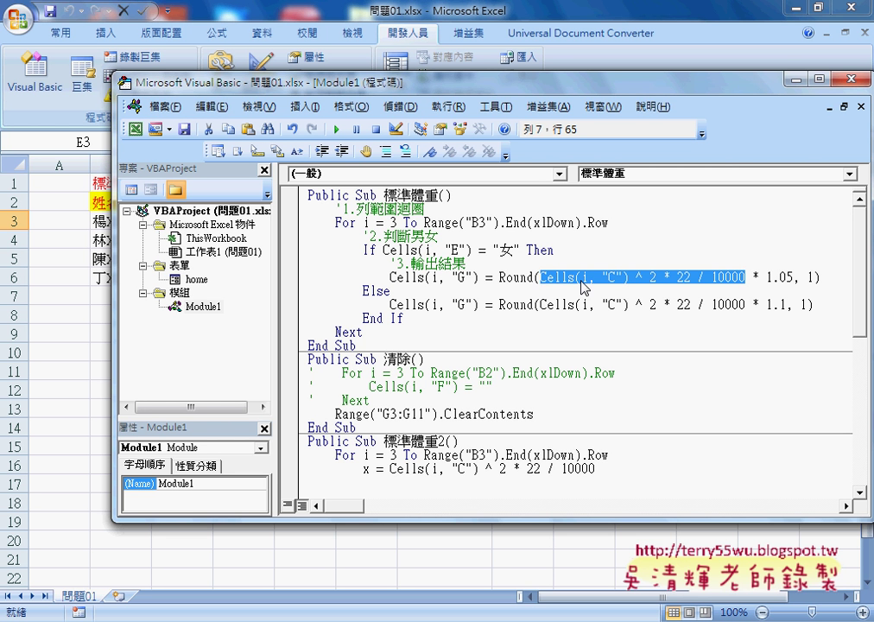
Pen-annotate the If test, 1.05 factor, Else branch and column G output, then erase the marks.
{"action": "mouse_move", "coordinate": [582, 288]}
{"action": "left_mouse_down"}
{"action": "mouse_move", "coordinate": [624, 296]}
{"action": "mouse_move", "coordinate": [445, 294]}
{"action": "left_mouse_up"}
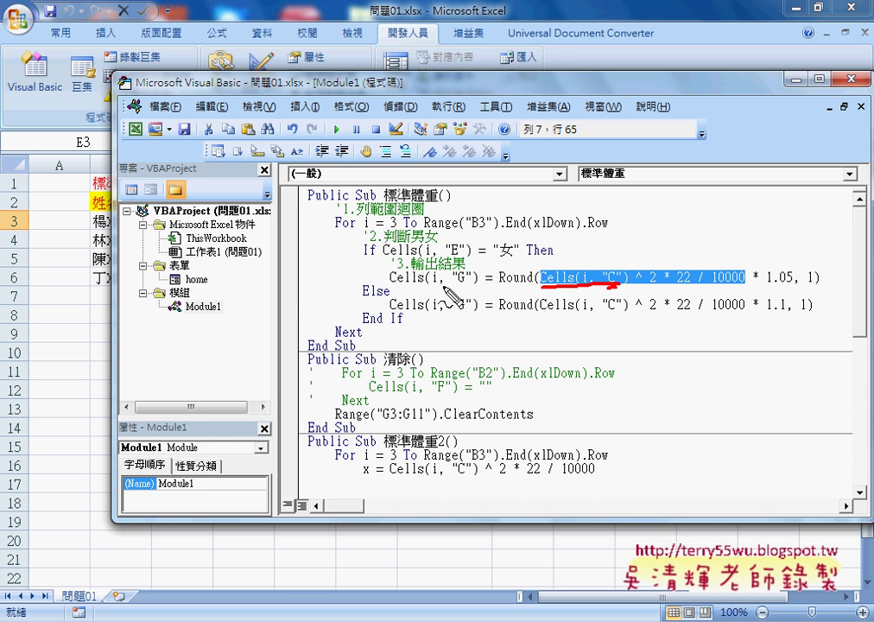
{"action": "mouse_move", "coordinate": [450, 294]}
{"action": "left_mouse_down"}
{"action": "mouse_move", "coordinate": [571, 268]}
{"action": "mouse_move", "coordinate": [580, 256]}
{"action": "left_mouse_up"}
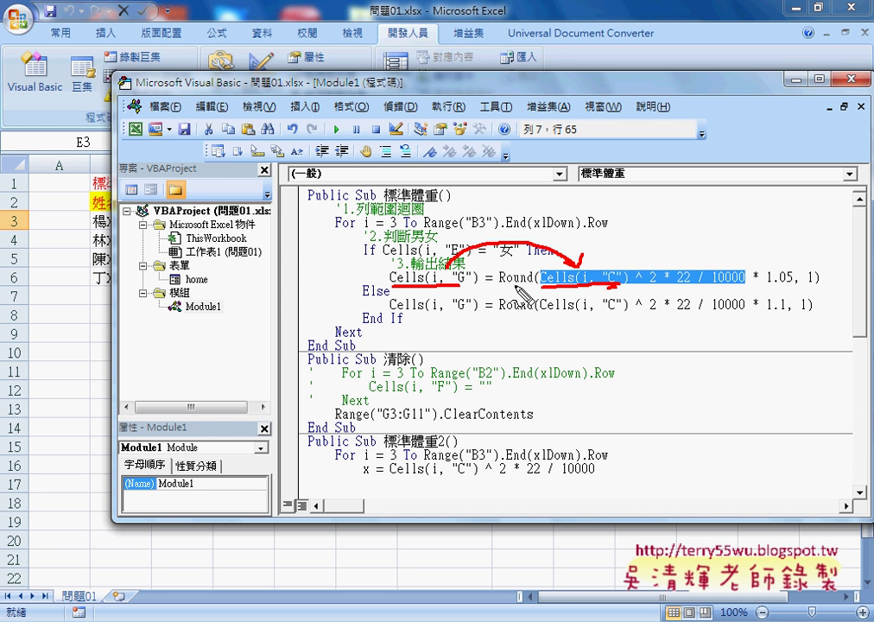
{"action": "mouse_move", "coordinate": [506, 286]}
{"action": "left_mouse_down"}
{"action": "mouse_move", "coordinate": [476, 297]}
{"action": "mouse_move", "coordinate": [529, 290]}
{"action": "left_mouse_up"}
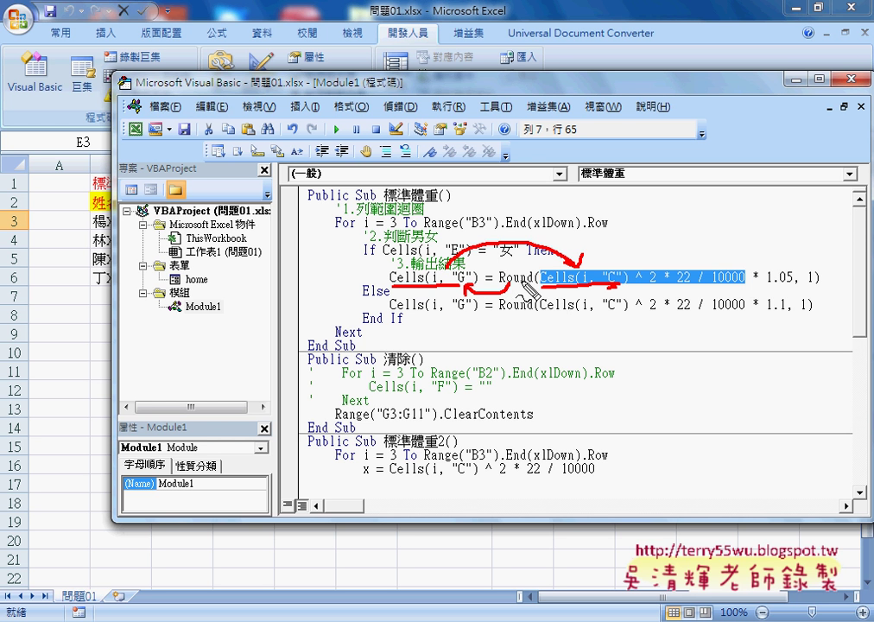
{"action": "left_click_drag", "start_coordinate": [766, 282], "coordinate": [795, 284]}
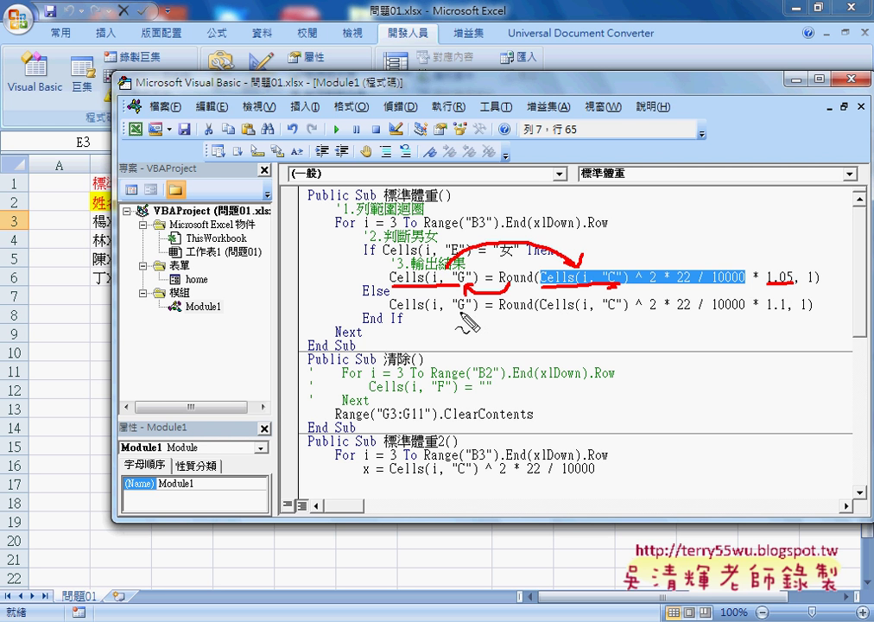
{"action": "left_click_drag", "start_coordinate": [362, 298], "coordinate": [384, 299]}
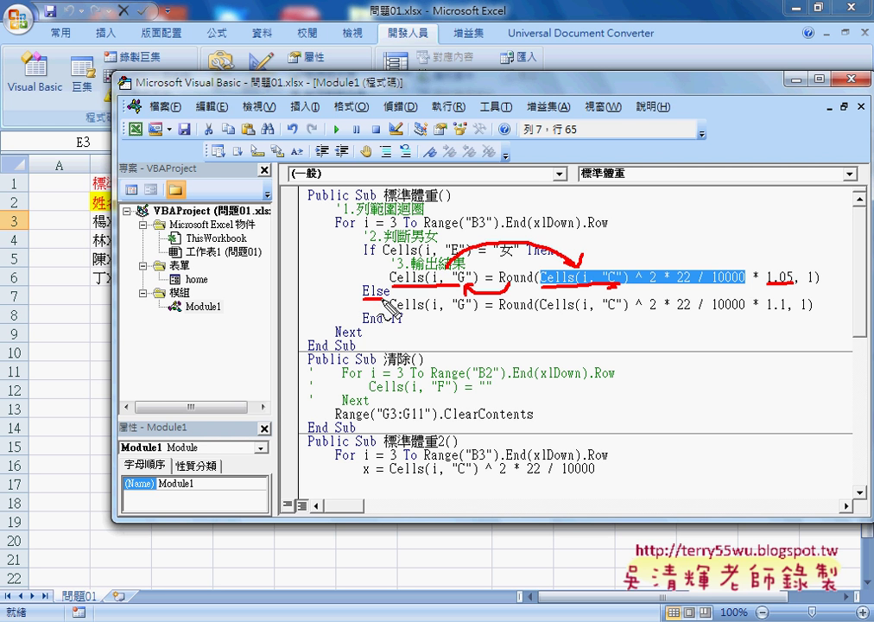
{"action": "left_click_drag", "start_coordinate": [363, 210], "coordinate": [377, 210]}
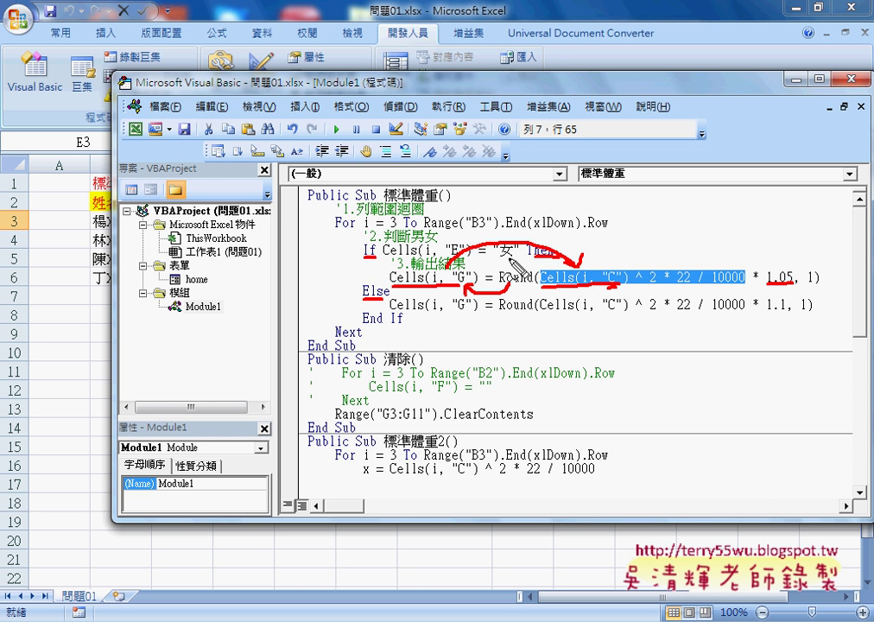
{"action": "left_click_drag", "start_coordinate": [511, 276], "coordinate": [432, 259]}
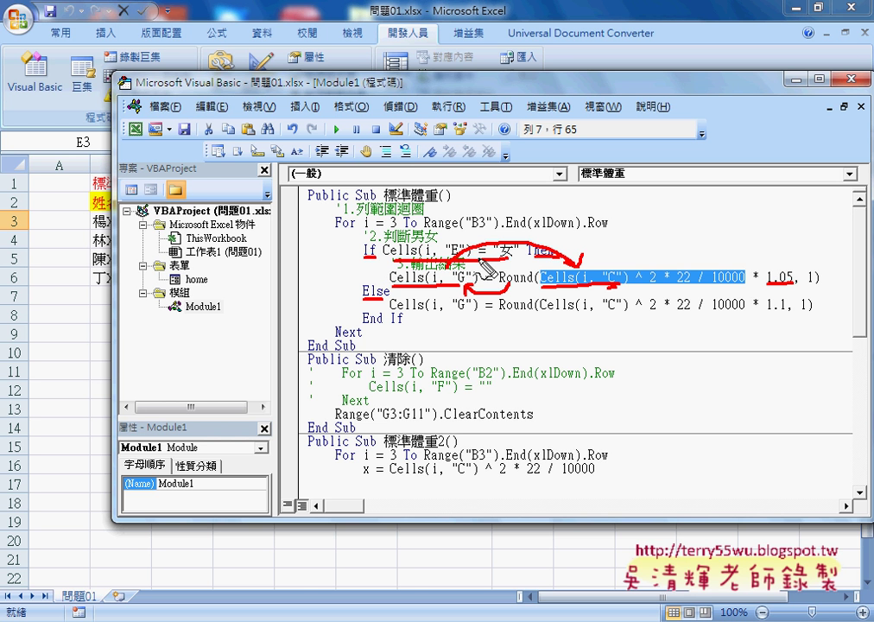
{"action": "mouse_move", "coordinate": [339, 279]}
{"action": "left_mouse_down"}
{"action": "mouse_move", "coordinate": [377, 278]}
{"action": "mouse_move", "coordinate": [363, 300]}
{"action": "left_mouse_up"}
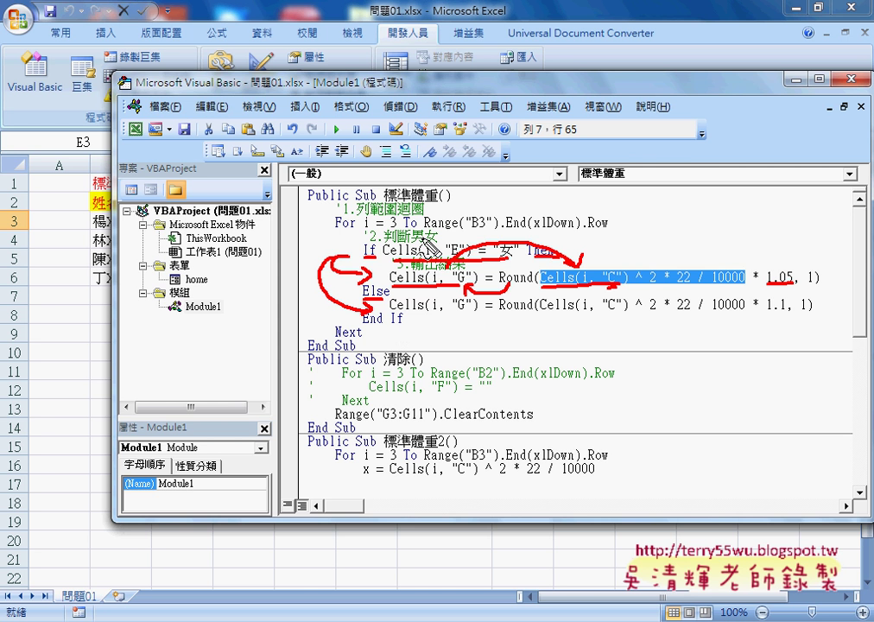
{"action": "key", "text": "Escape"}
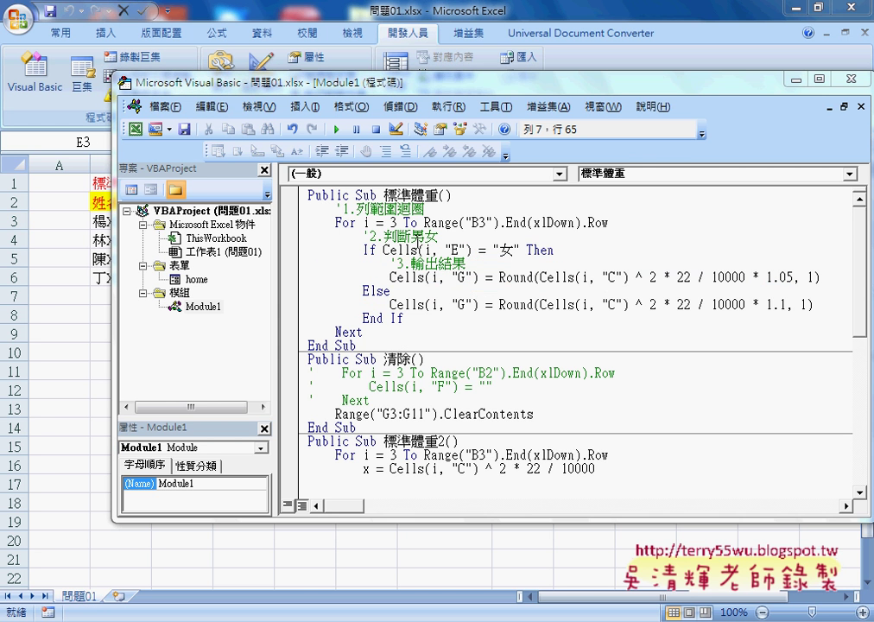
Run the 清除 button to empty column G, then open its assigned macro for editing.
{"action": "left_click", "coordinate": [603, 62]}
{"action": "left_click", "coordinate": [650, 263]}
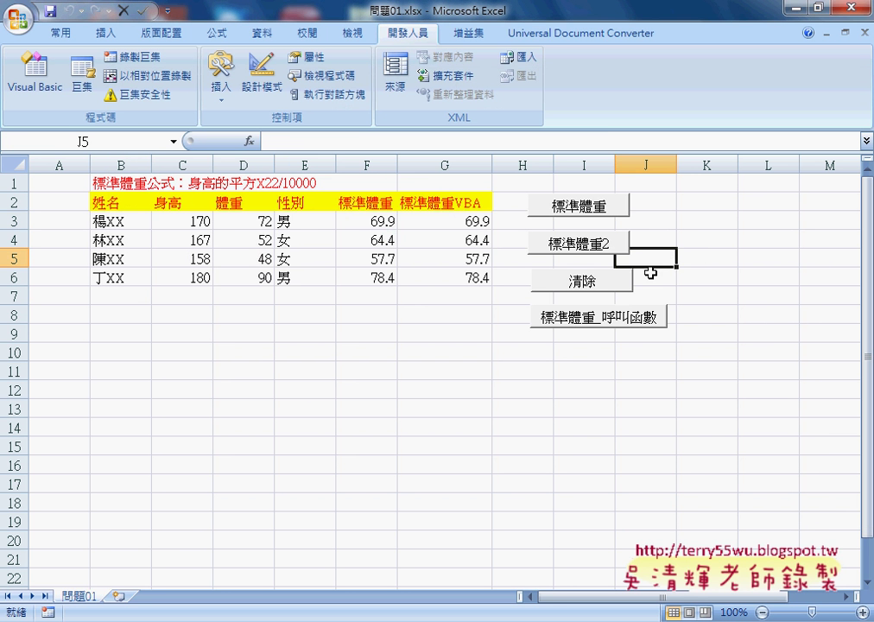
{"action": "left_click", "coordinate": [614, 289]}
{"action": "right_click", "coordinate": [595, 279]}
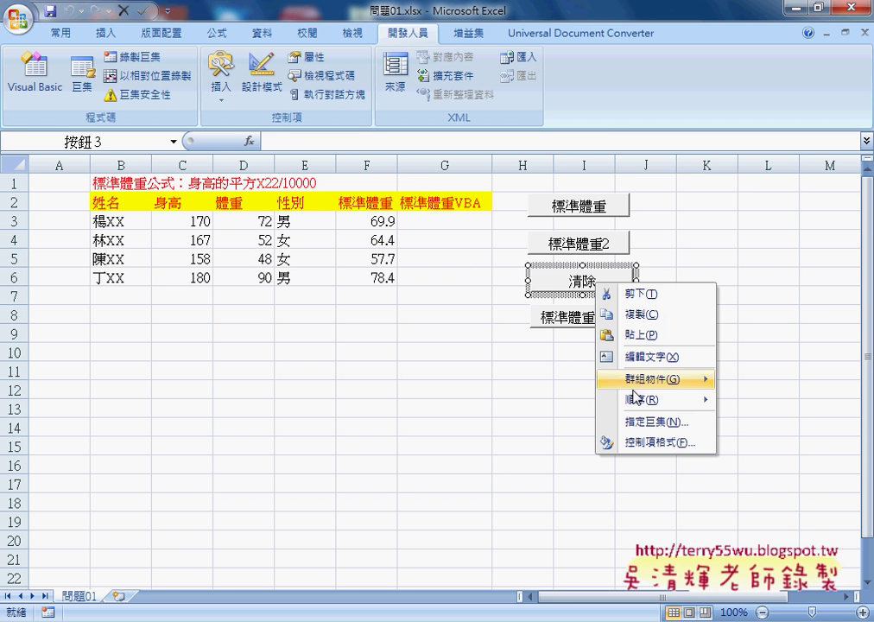
{"action": "left_click", "coordinate": [674, 422]}
{"action": "left_click", "coordinate": [724, 426]}
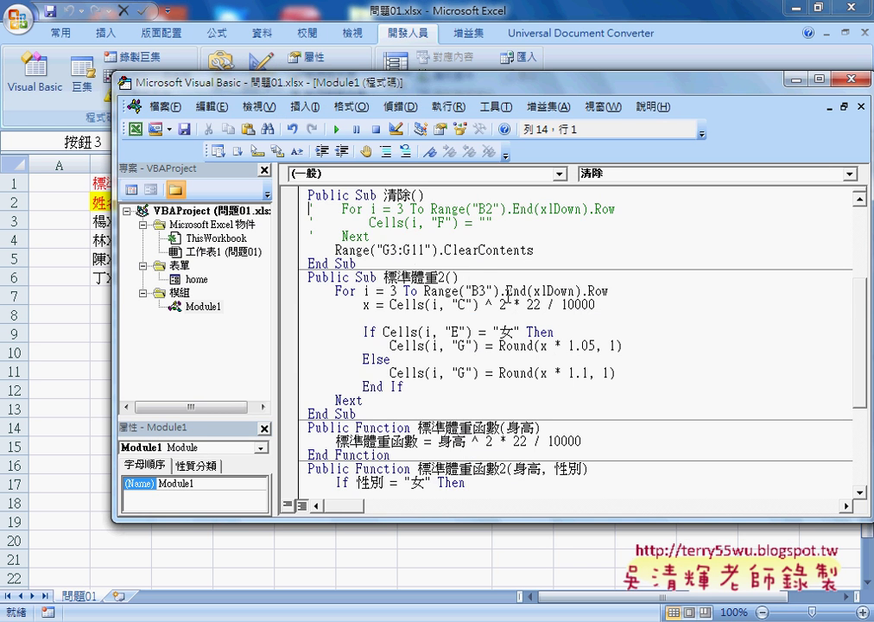
Highlight the fixed G3:G11 range and the loop lines in 清除 and 標準體重.
{"action": "scroll", "coordinate": [311, 194], "scroll_direction": "up", "scroll_amount": 4}
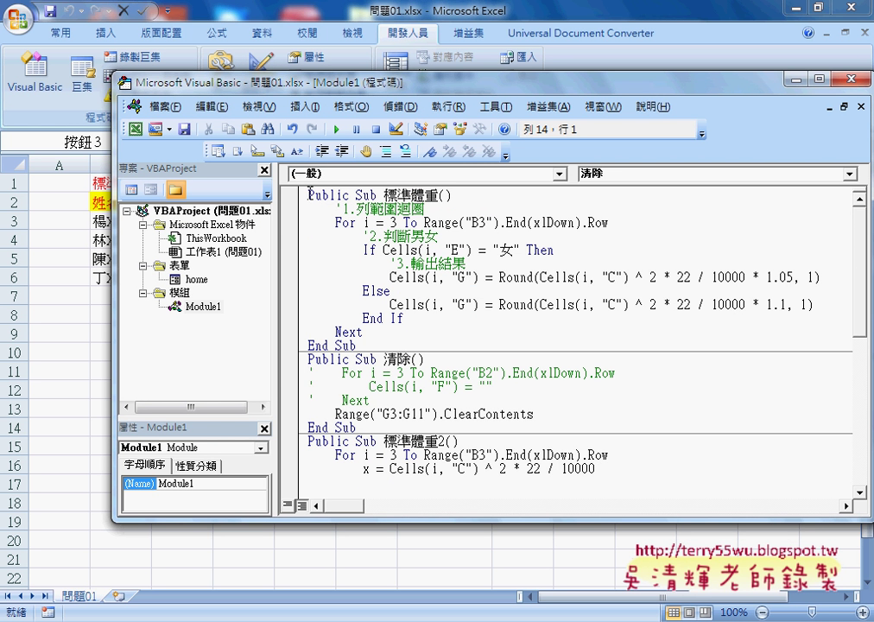
{"action": "left_click", "coordinate": [310, 194]}
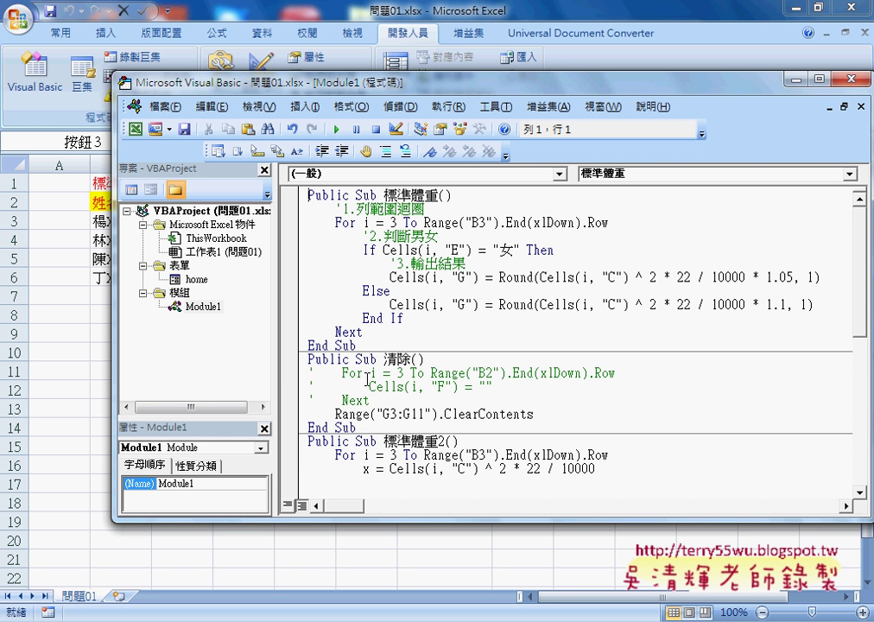
{"action": "left_click_drag", "start_coordinate": [336, 414], "coordinate": [438, 415]}
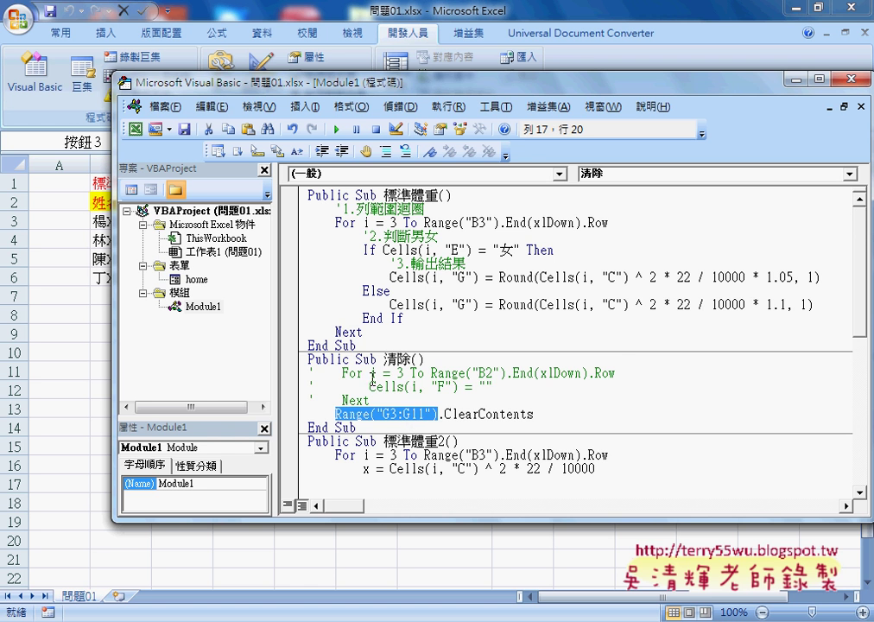
{"action": "left_click_drag", "start_coordinate": [370, 400], "coordinate": [309, 372]}
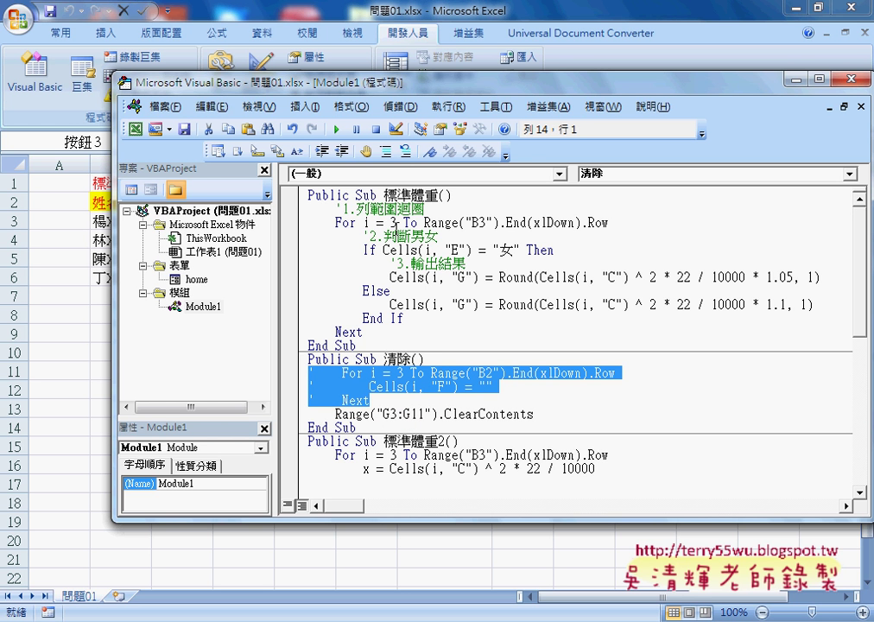
{"action": "left_click_drag", "start_coordinate": [335, 222], "coordinate": [610, 224]}
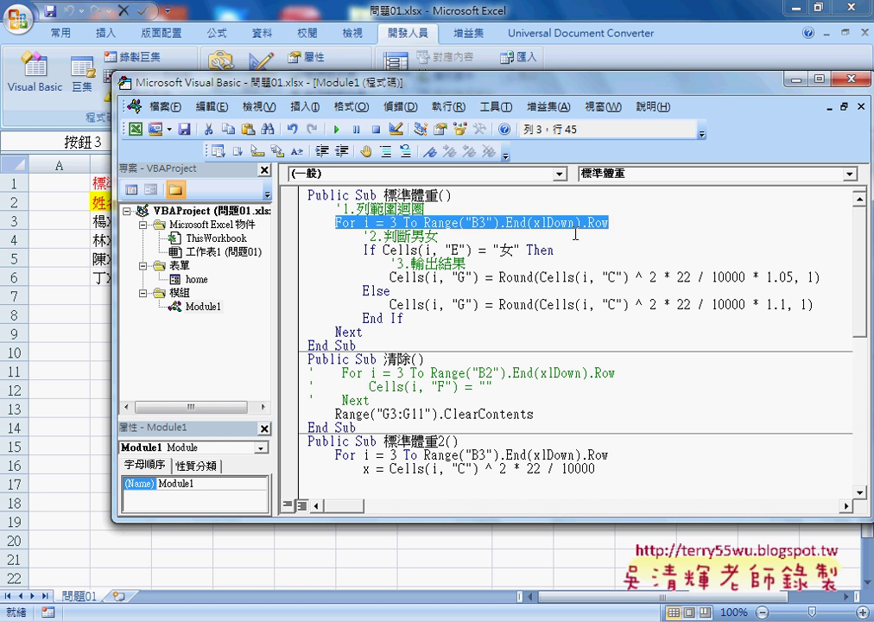
{"action": "left_click_drag", "start_coordinate": [362, 331], "coordinate": [337, 331]}
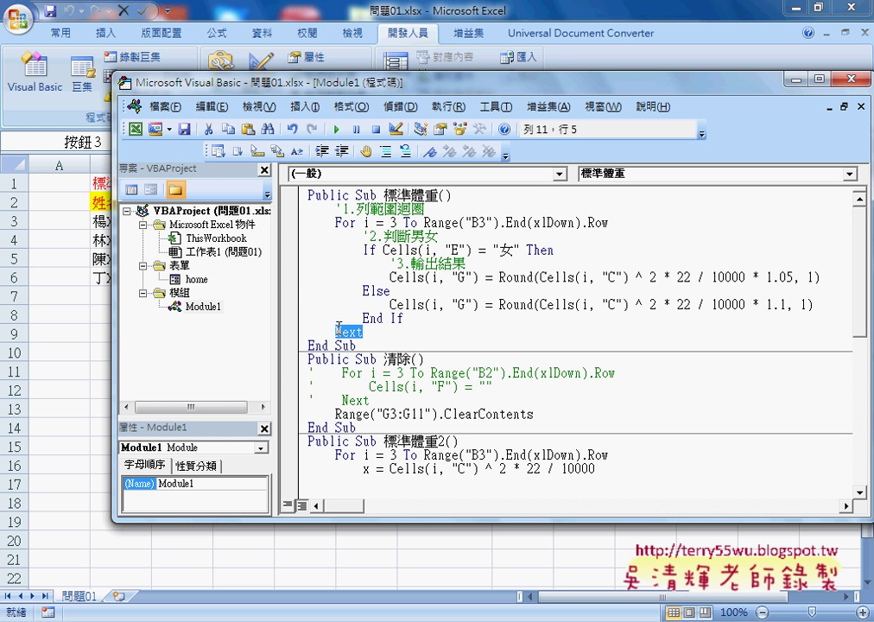
Change "F" to "G", uncomment the 清除 loop, and comment out the Range("G3:G11") line.
{"action": "left_click", "coordinate": [371, 386]}
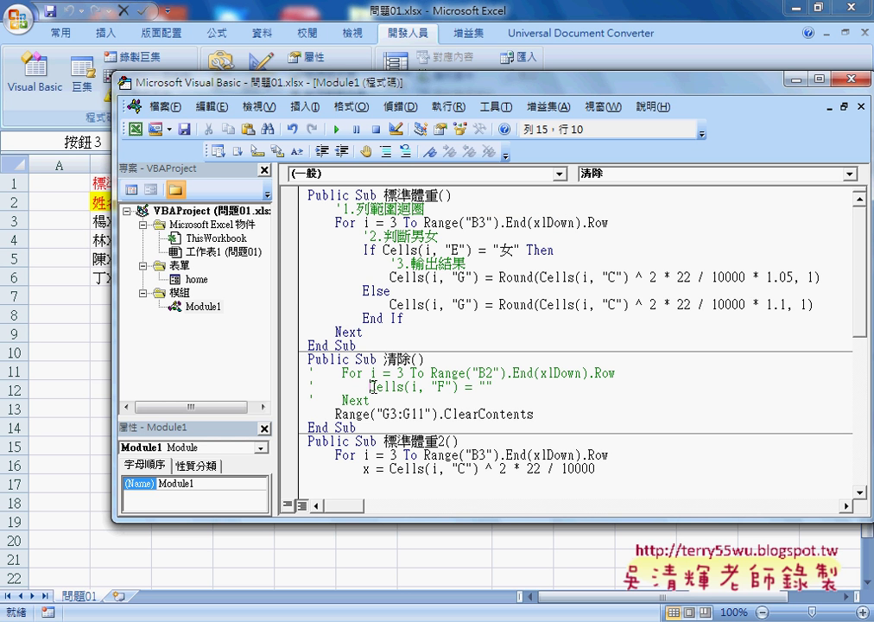
{"action": "double_click", "coordinate": [443, 387]}
{"action": "type", "text": "G"}
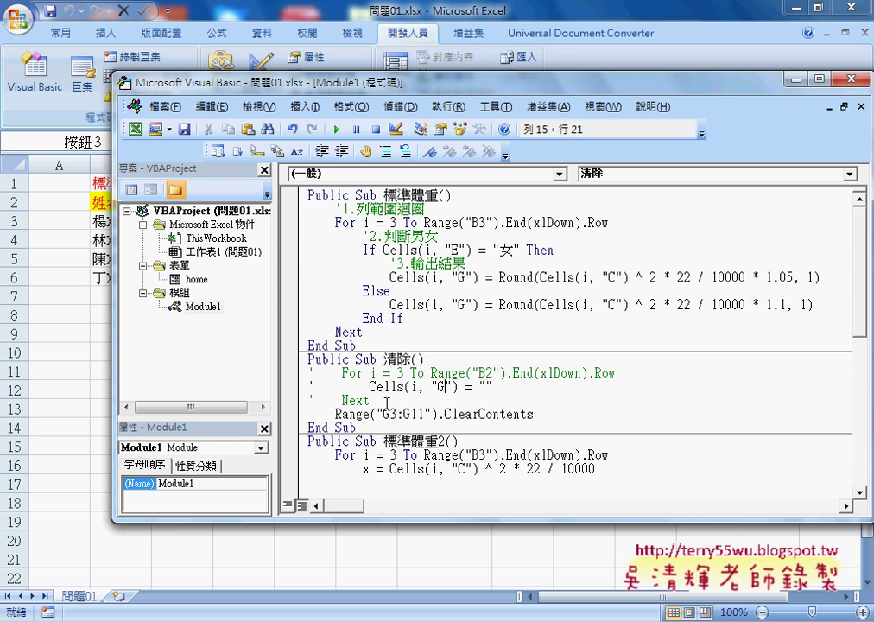
{"action": "left_click_drag", "start_coordinate": [371, 400], "coordinate": [308, 373]}
{"action": "left_click", "coordinate": [386, 152]}
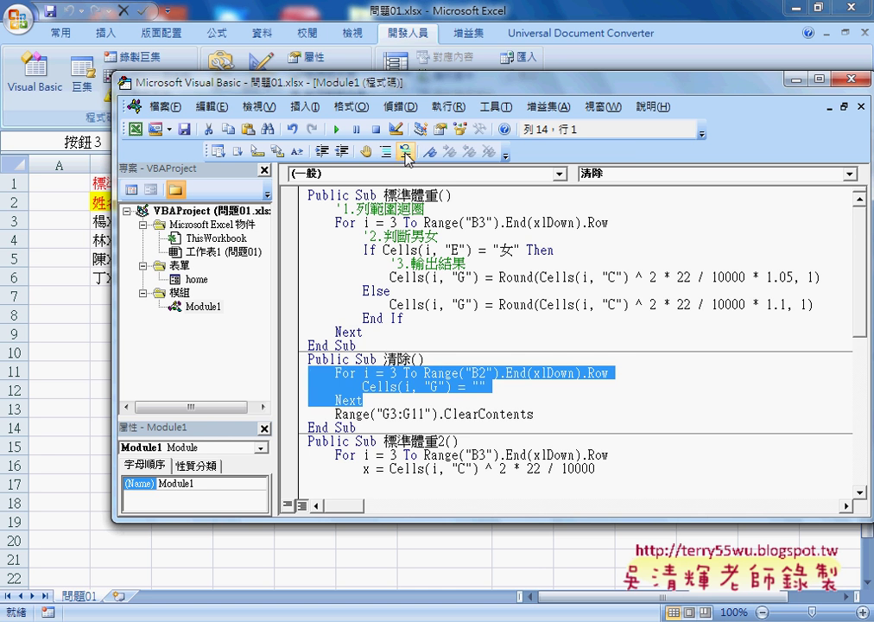
{"action": "left_click", "coordinate": [336, 413]}
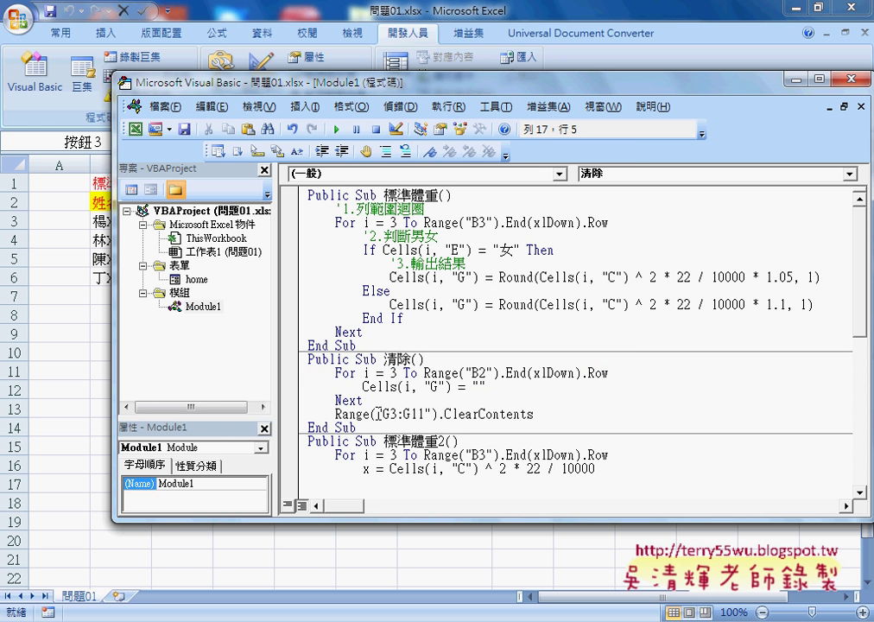
{"action": "type", "text": "'"}
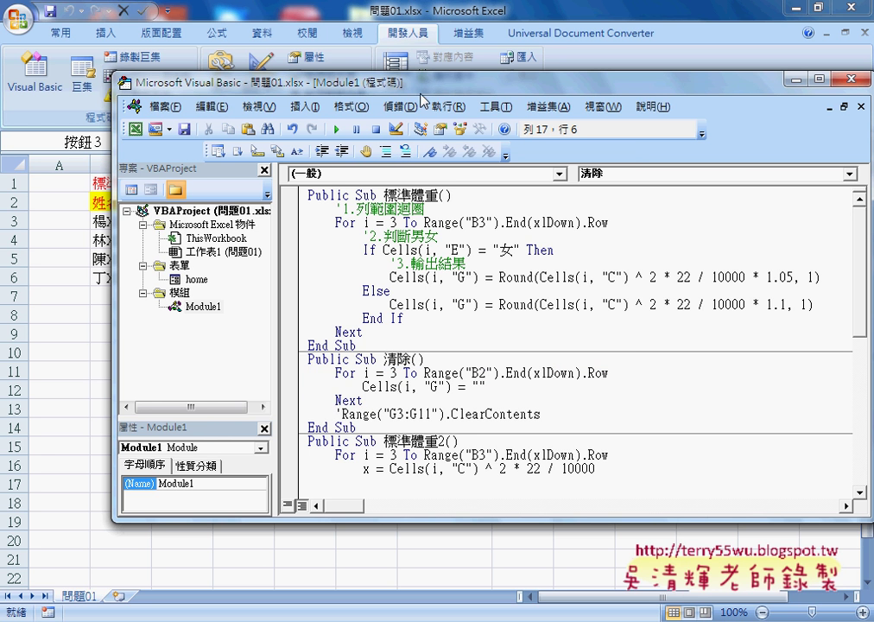
Run 標準體重 to fill column G, then run the loop-based 清除 to blank it again.
{"action": "left_click_drag", "start_coordinate": [434, 90], "coordinate": [824, 86]}
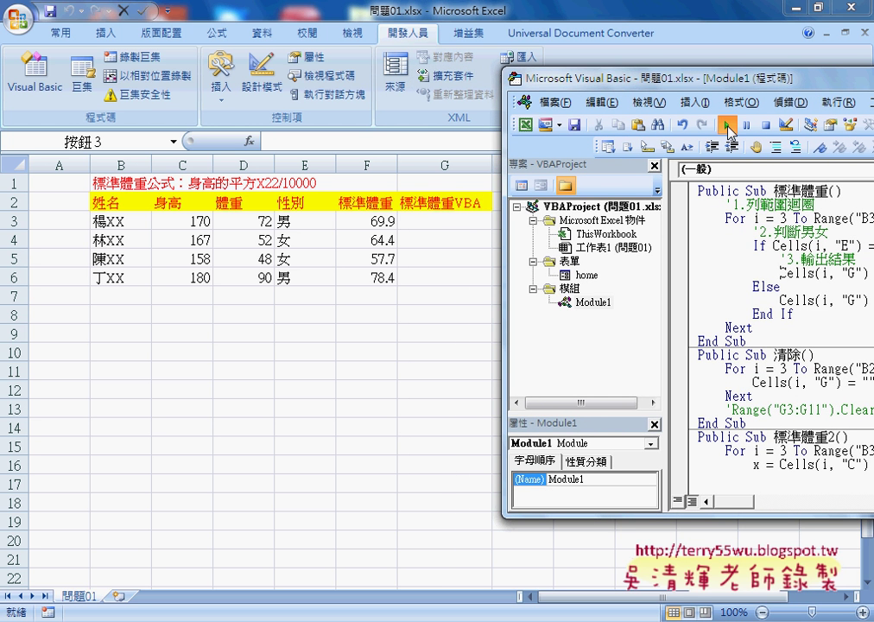
{"action": "left_click", "coordinate": [726, 124]}
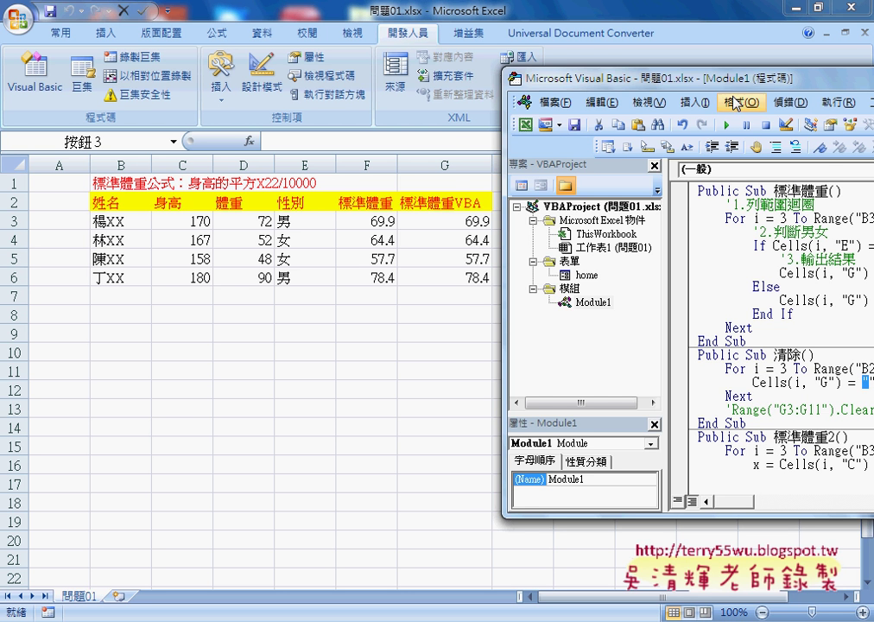
{"action": "left_click_drag", "start_coordinate": [588, 79], "coordinate": [567, 79]}
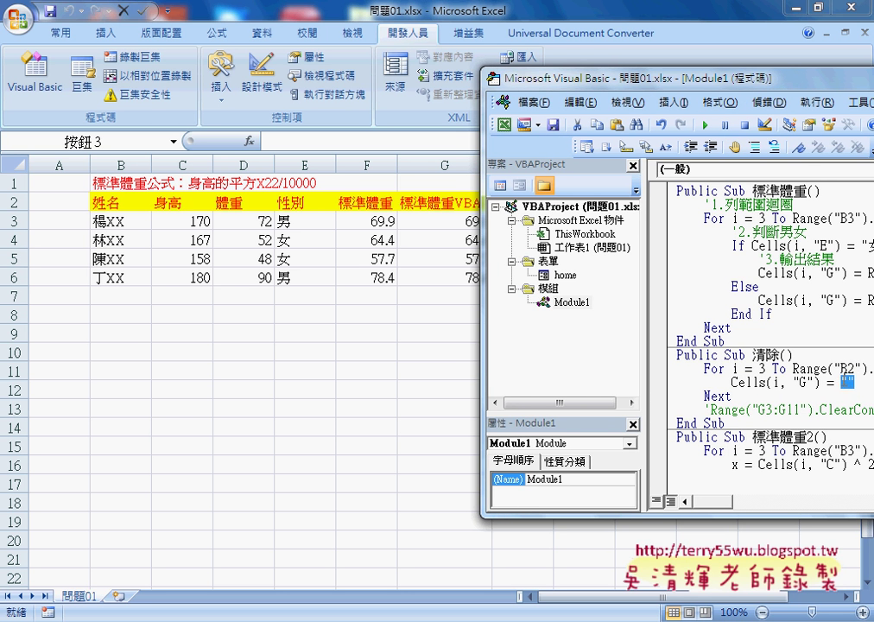
{"action": "left_click_drag", "start_coordinate": [656, 81], "coordinate": [678, 78]}
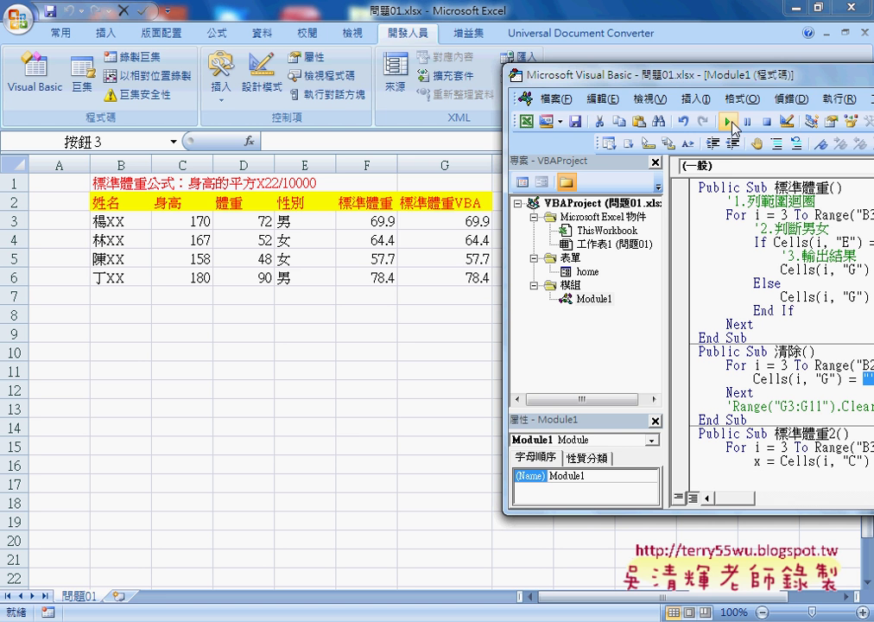
{"action": "left_click", "coordinate": [729, 121]}
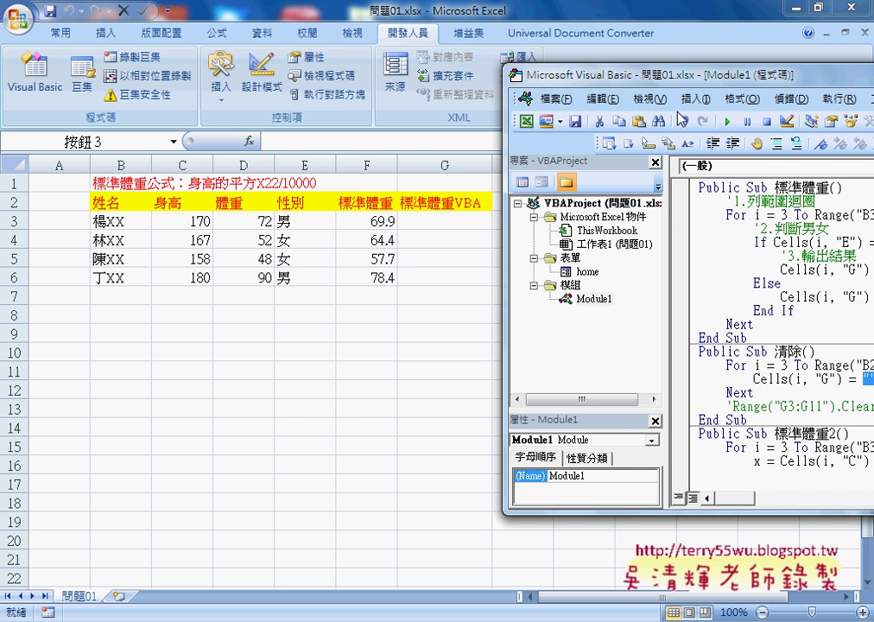
{"action": "left_click_drag", "start_coordinate": [649, 76], "coordinate": [443, 88]}
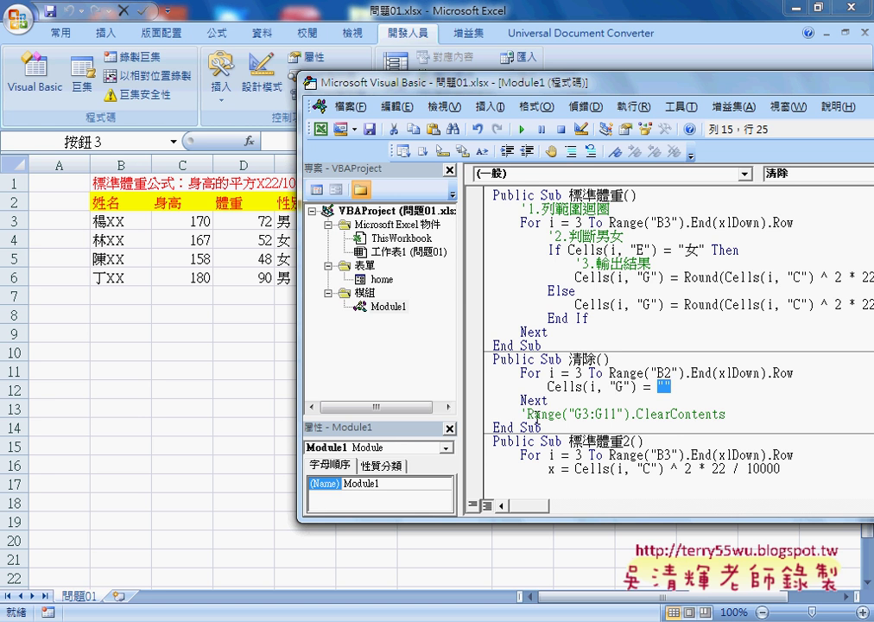
Remove the apostrophe to reactivate the Range("G3:G11").ClearContents line in 清除.
{"action": "left_click_drag", "start_coordinate": [522, 414], "coordinate": [530, 415]}
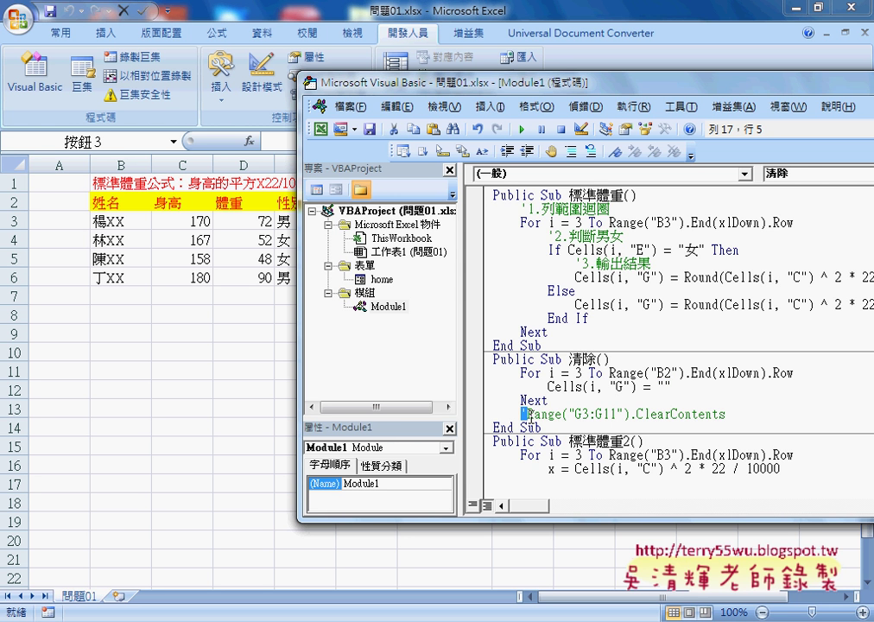
{"action": "key", "text": "Delete"}
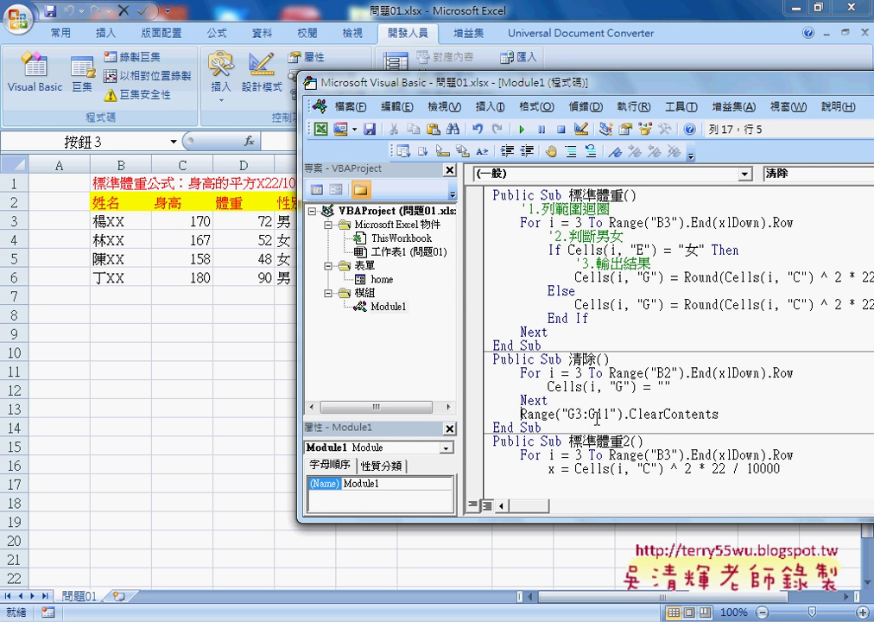
{"action": "left_click_drag", "start_coordinate": [596, 415], "coordinate": [609, 416]}
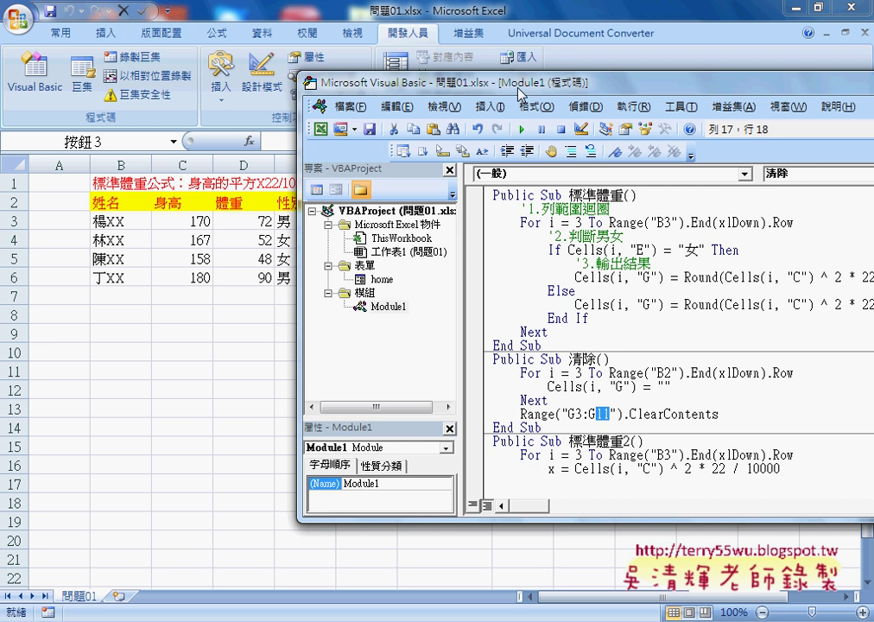
{"action": "left_click", "coordinate": [563, 247]}
Comment out the 清除 For…Next loop and run the macro to clear column G.
{"action": "left_click_drag", "start_coordinate": [428, 82], "coordinate": [657, 86]}
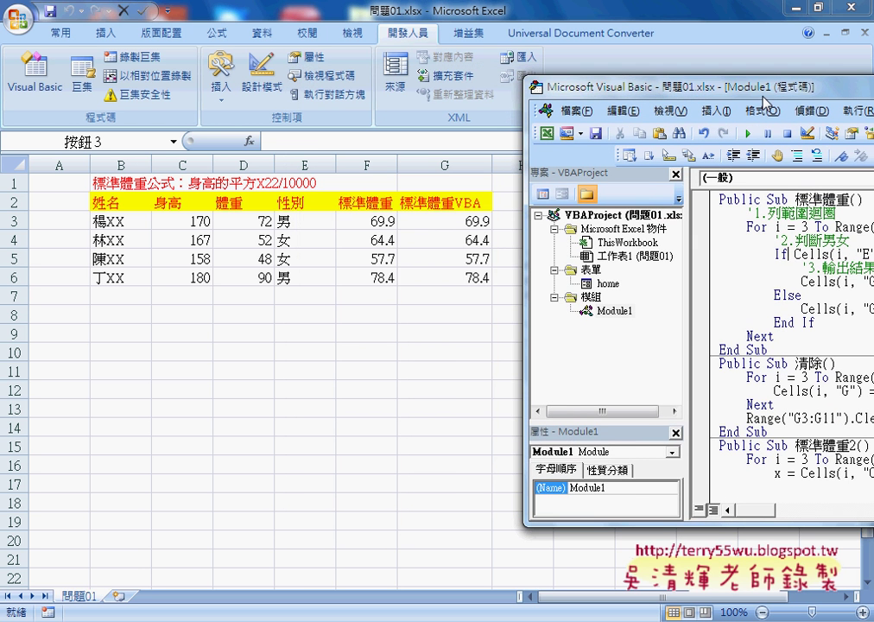
{"action": "left_click_drag", "start_coordinate": [768, 101], "coordinate": [764, 101]}
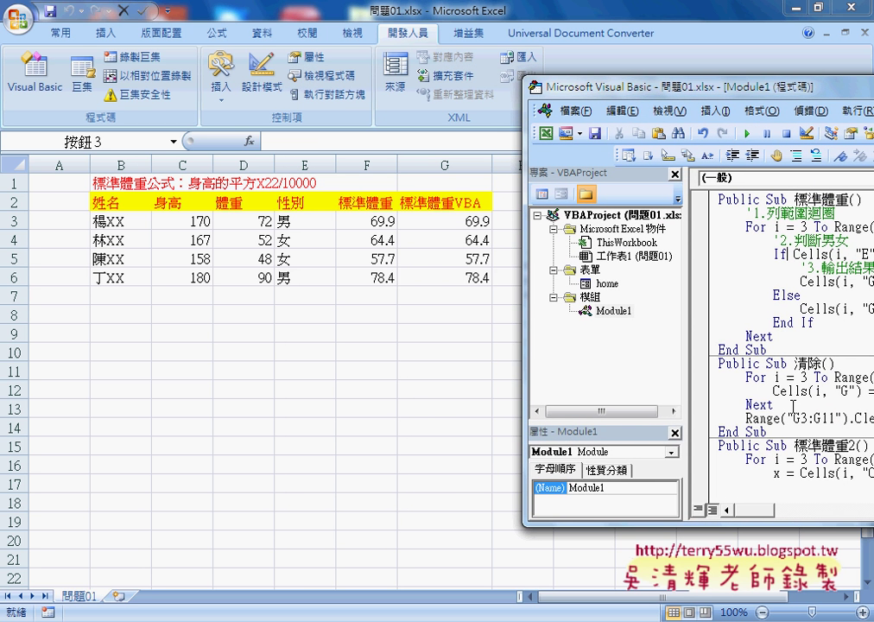
{"action": "left_click_drag", "start_coordinate": [785, 407], "coordinate": [744, 377]}
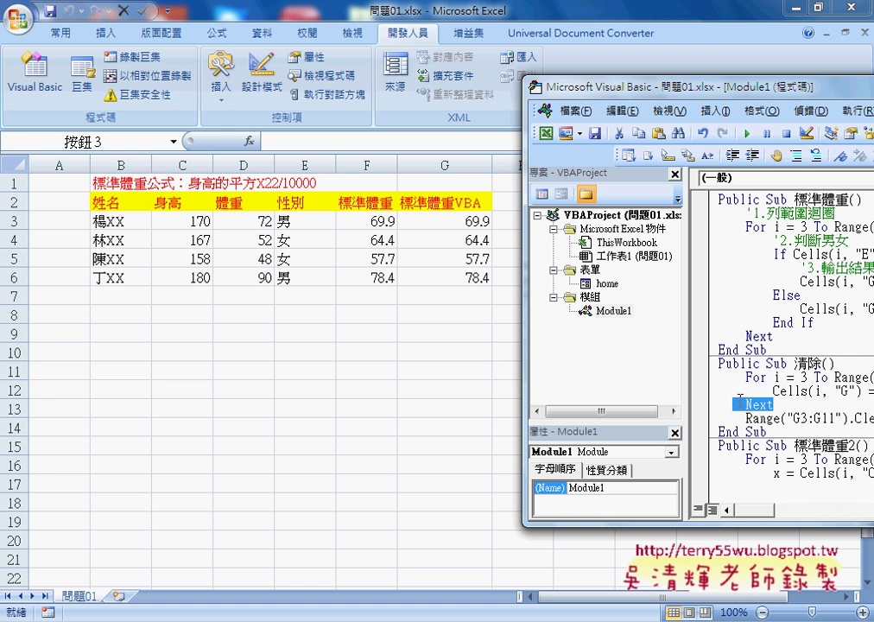
{"action": "left_click", "coordinate": [799, 159]}
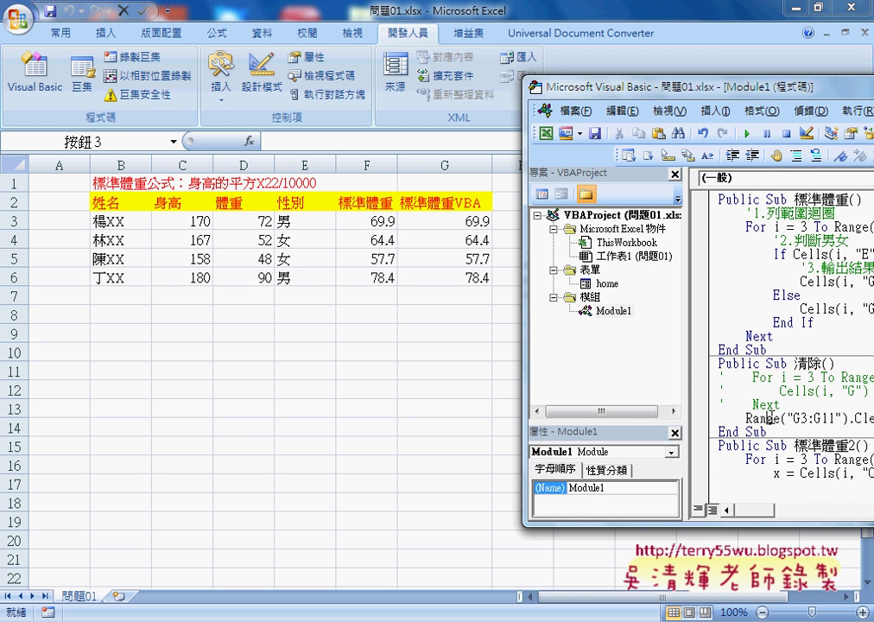
{"action": "left_click", "coordinate": [747, 134]}
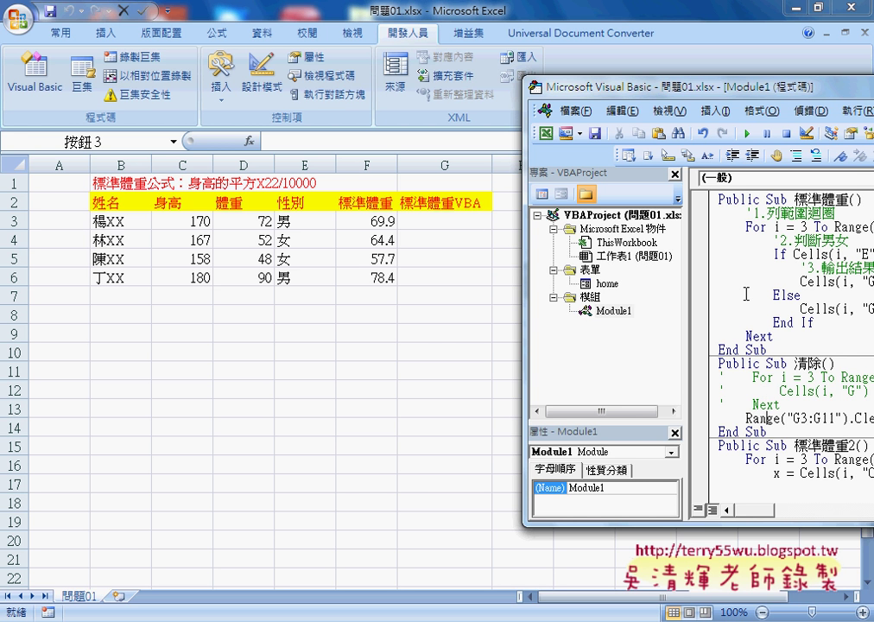
{"action": "left_click_drag", "start_coordinate": [743, 87], "coordinate": [622, 88]}
{"action": "left_click_drag", "start_coordinate": [700, 416], "coordinate": [712, 416]}
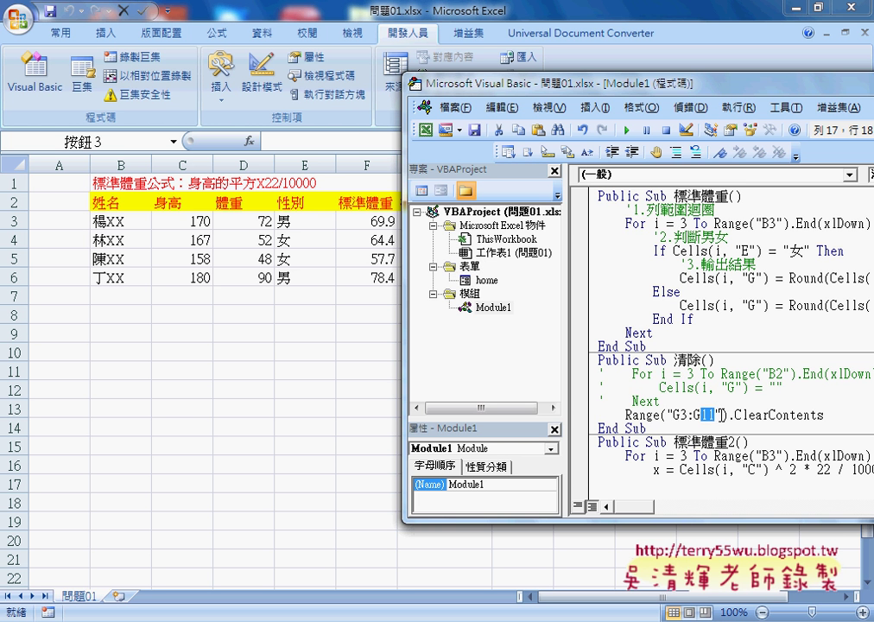
Replace the fixed end row 11 in "G3:G11" with an ampersand, dismissing the compile error.
{"action": "key", "text": "Delete"}
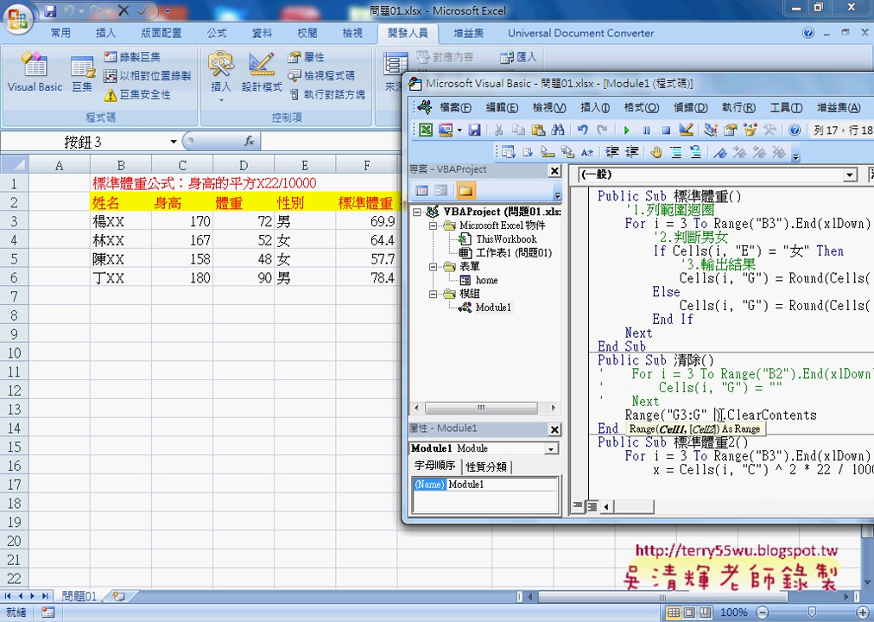
{"action": "type", "text": "&"}
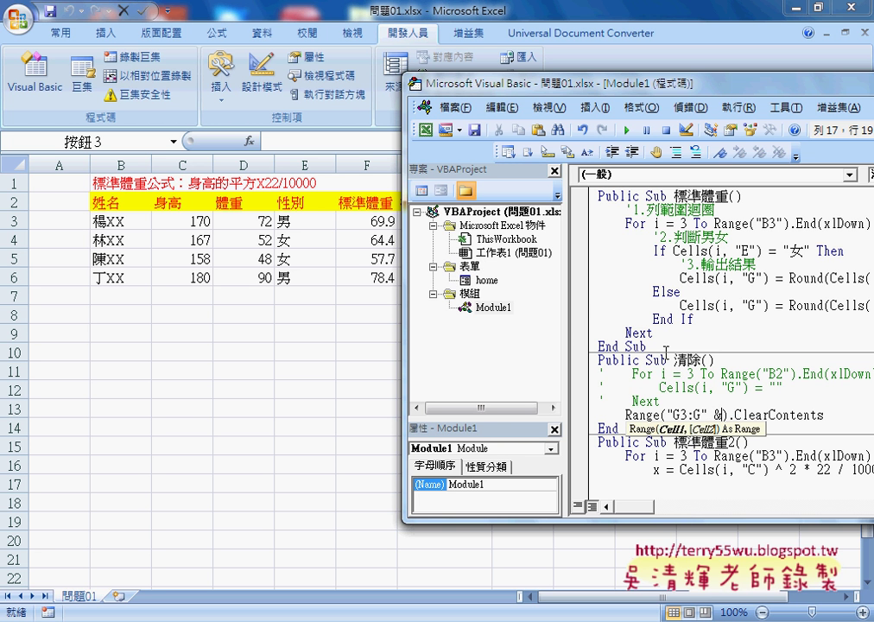
{"action": "left_click_drag", "start_coordinate": [470, 85], "coordinate": [301, 84]}
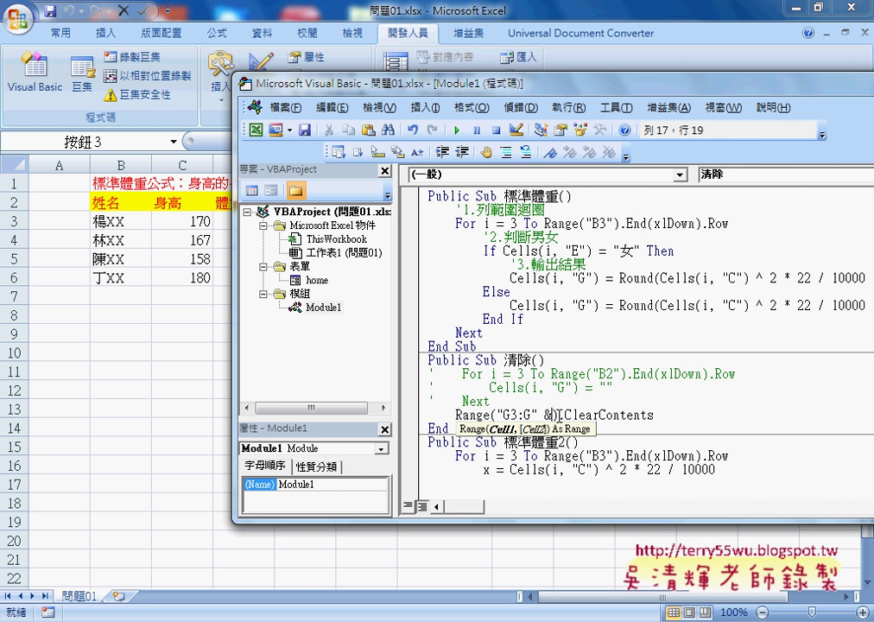
{"action": "left_click", "coordinate": [740, 381]}
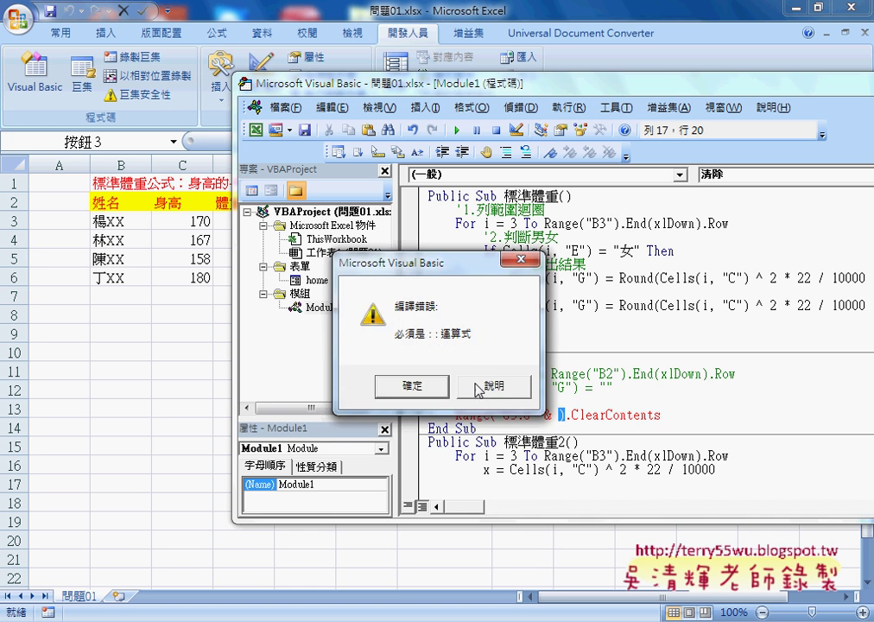
{"action": "key", "text": "Return"}
Append Range("B2").End(xlDown).Row after the ampersand, copied from the commented For line.
{"action": "left_click_drag", "start_coordinate": [550, 374], "coordinate": [736, 374]}
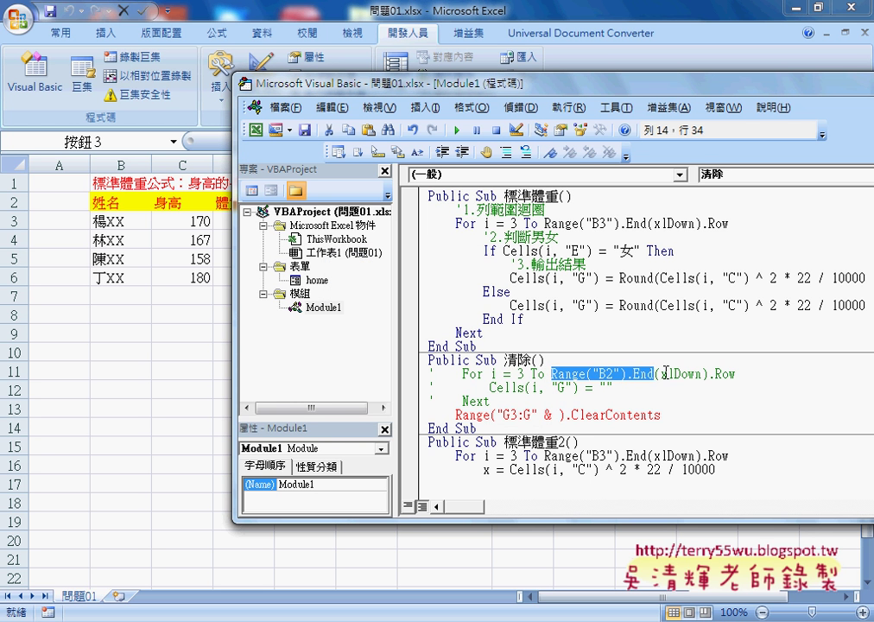
{"action": "key", "text": "ctrl+c"}
{"action": "left_click", "coordinate": [557, 415]}
{"action": "key", "text": "ctrl+v"}
{"action": "key", "text": "Down"}
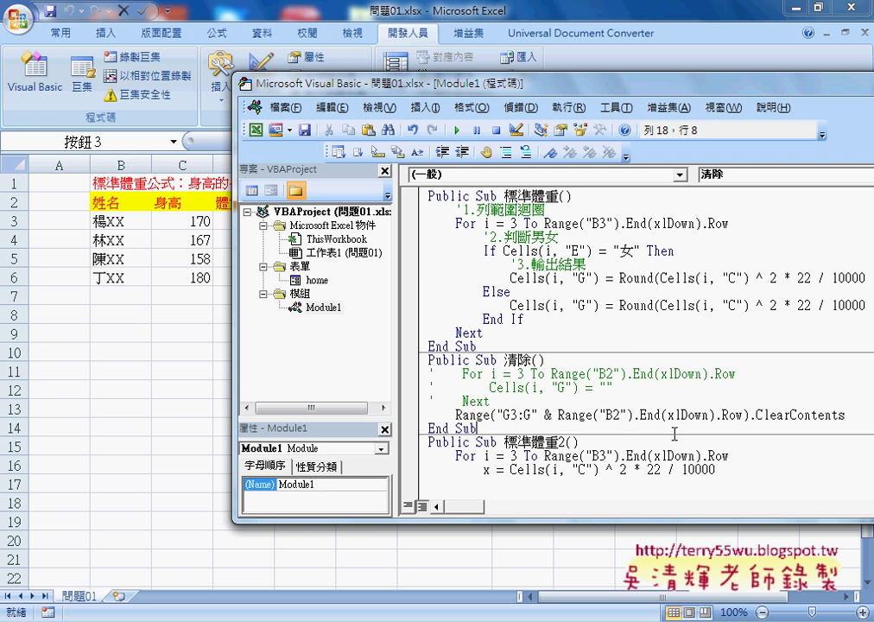
{"action": "left_click_drag", "start_coordinate": [557, 414], "coordinate": [745, 415]}
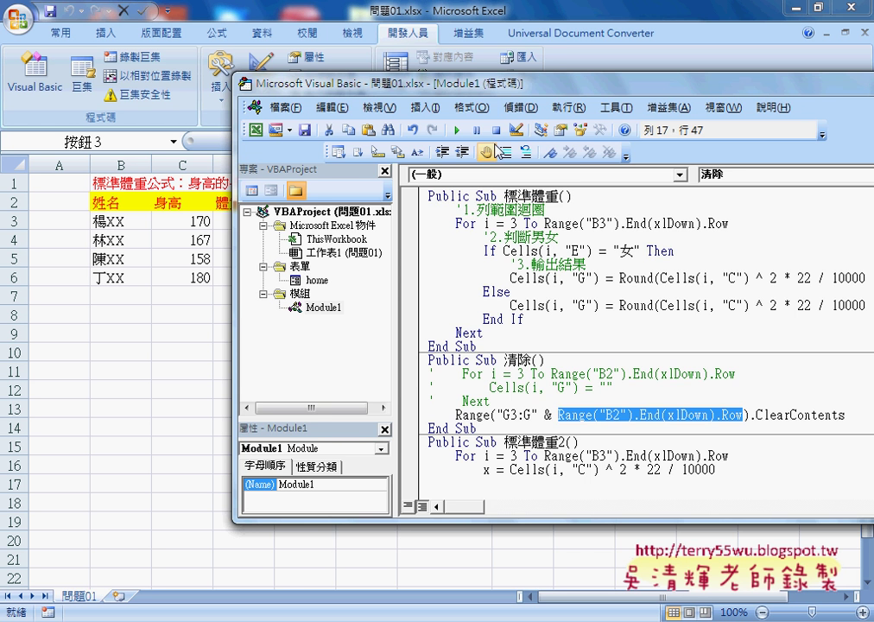
{"action": "left_click_drag", "start_coordinate": [393, 84], "coordinate": [592, 87]}
{"action": "left_click_drag", "start_coordinate": [696, 99], "coordinate": [734, 103]}
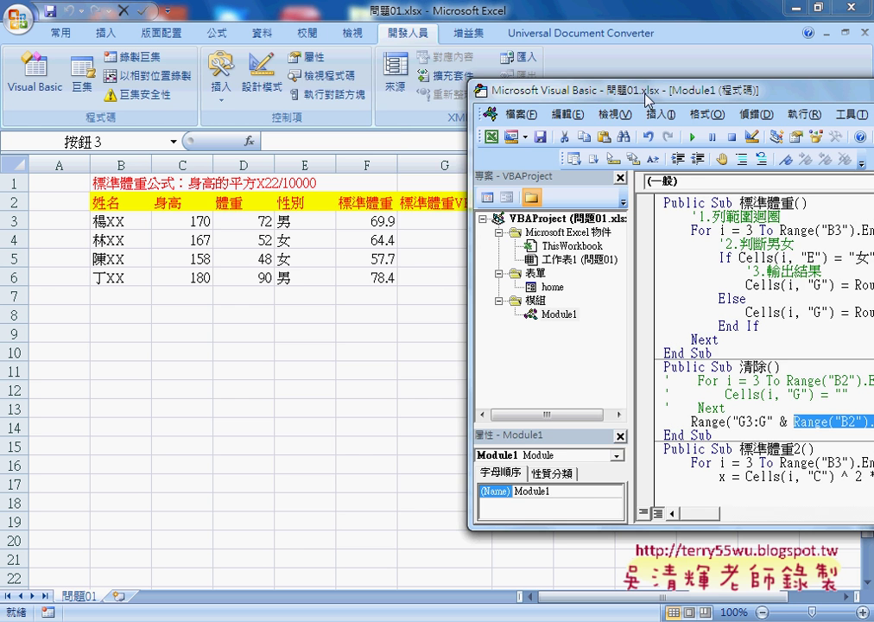
{"action": "left_click_drag", "start_coordinate": [604, 90], "coordinate": [355, 93]}
{"action": "left_click_drag", "start_coordinate": [834, 425], "coordinate": [740, 425]}
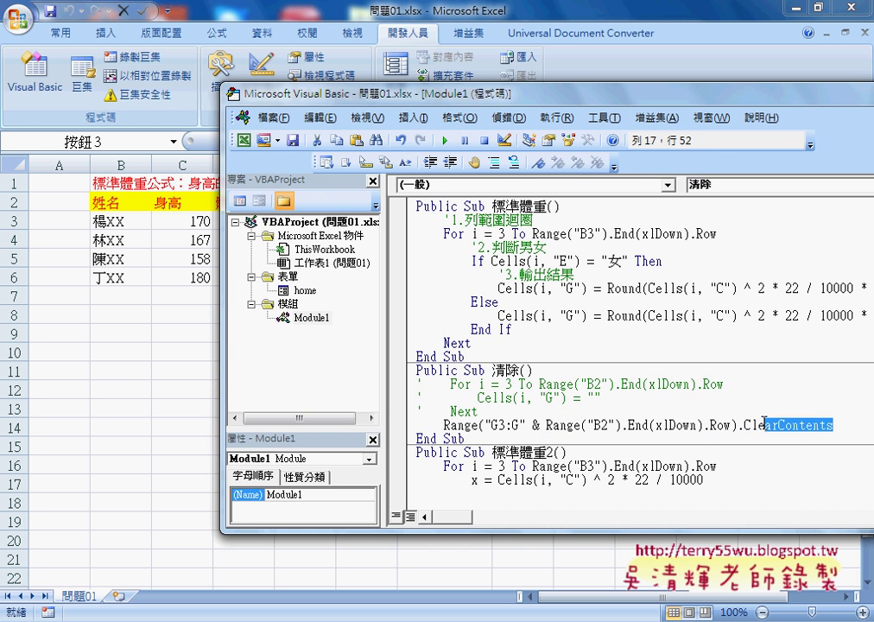
{"action": "type", "text": "."}
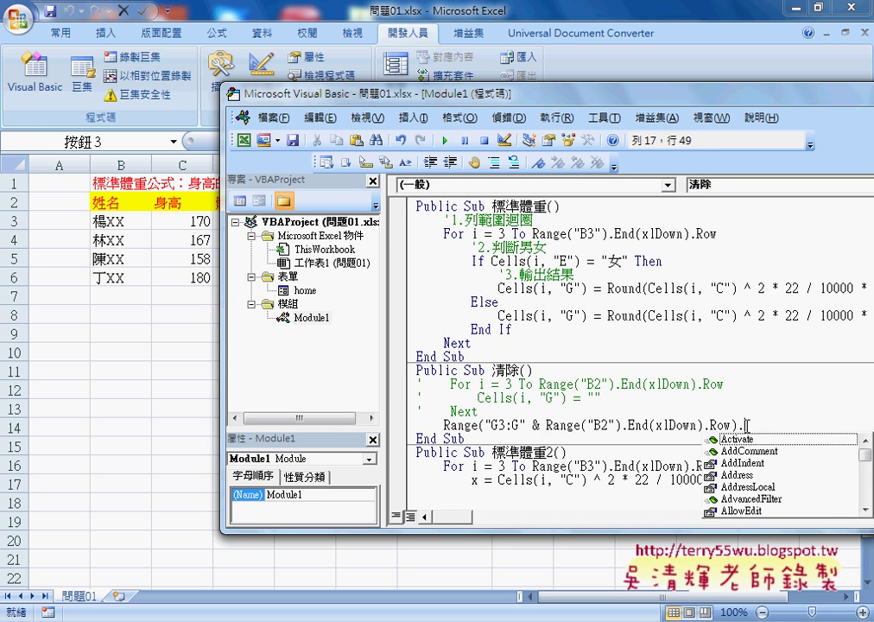
{"action": "type", "text": "c"}
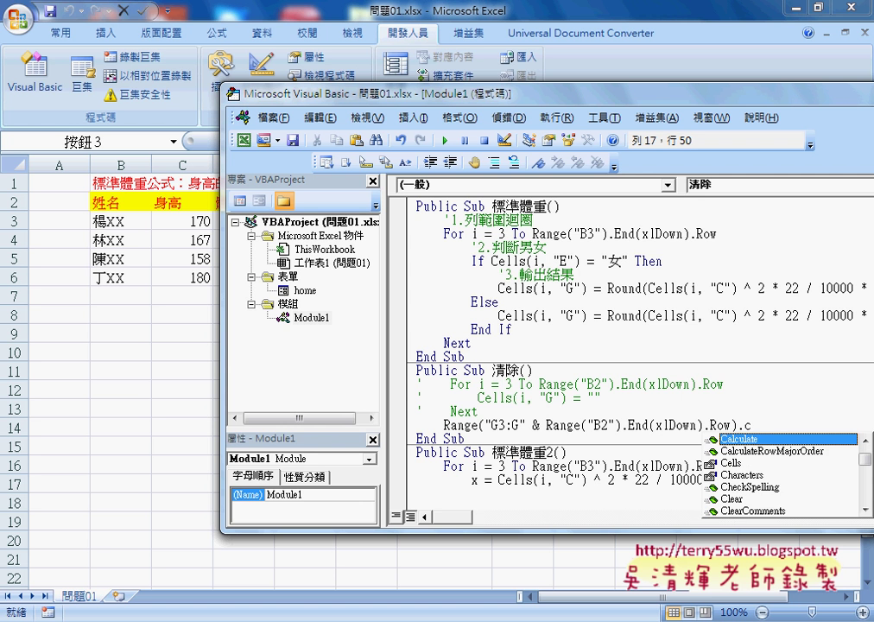
{"action": "type", "text": "l"}
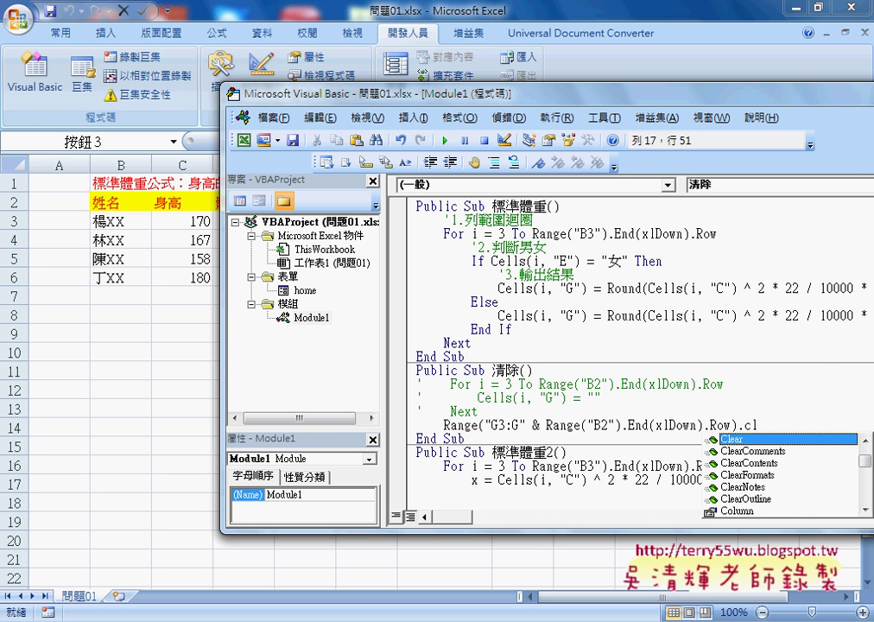
{"action": "left_click", "coordinate": [788, 463]}
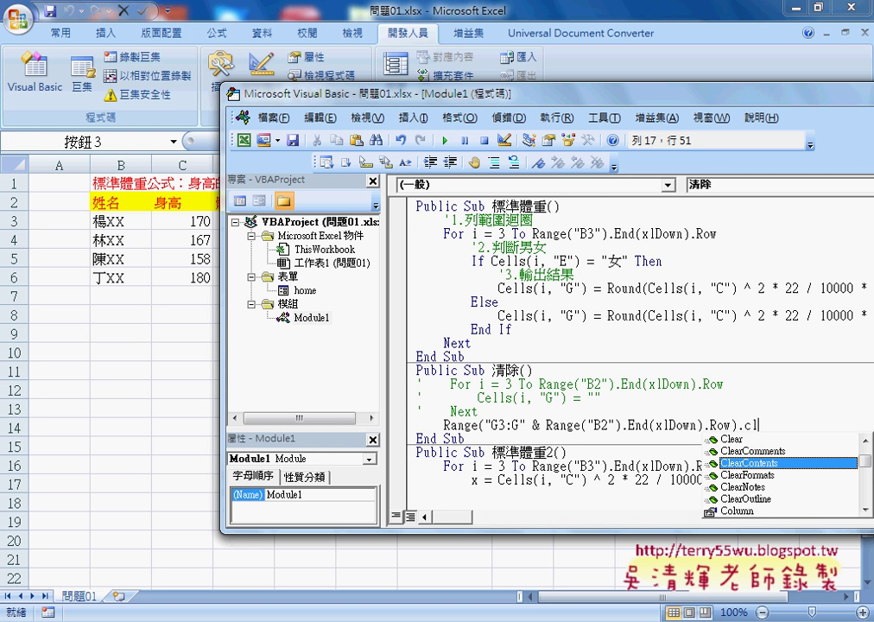
{"action": "key", "text": "space"}
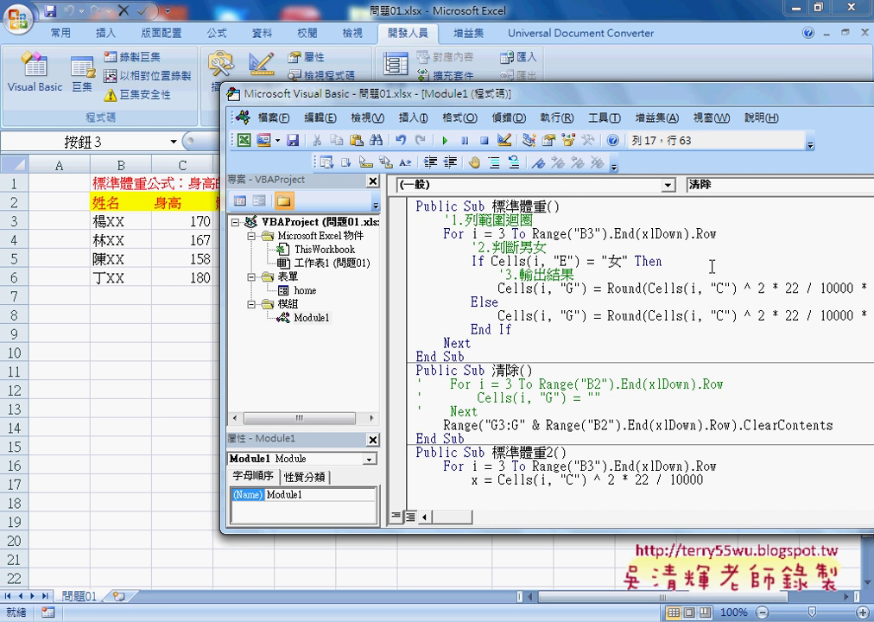
{"action": "left_click", "coordinate": [702, 17]}
Fill column G with 標準體重2, clear it with 清除, then view 標準體重函數2 in Insert Function and cancel.
{"action": "left_click", "coordinate": [554, 246]}
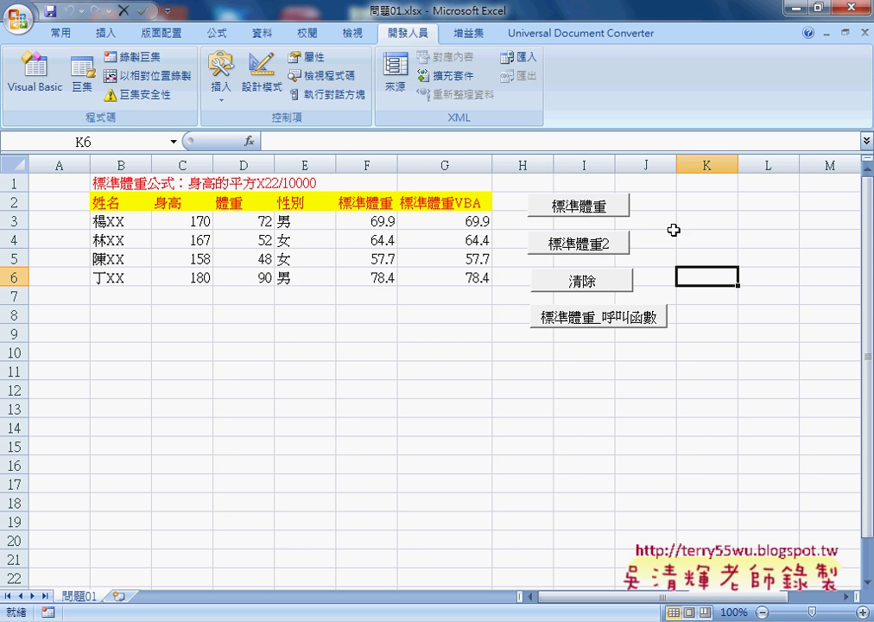
{"action": "left_click", "coordinate": [613, 285]}
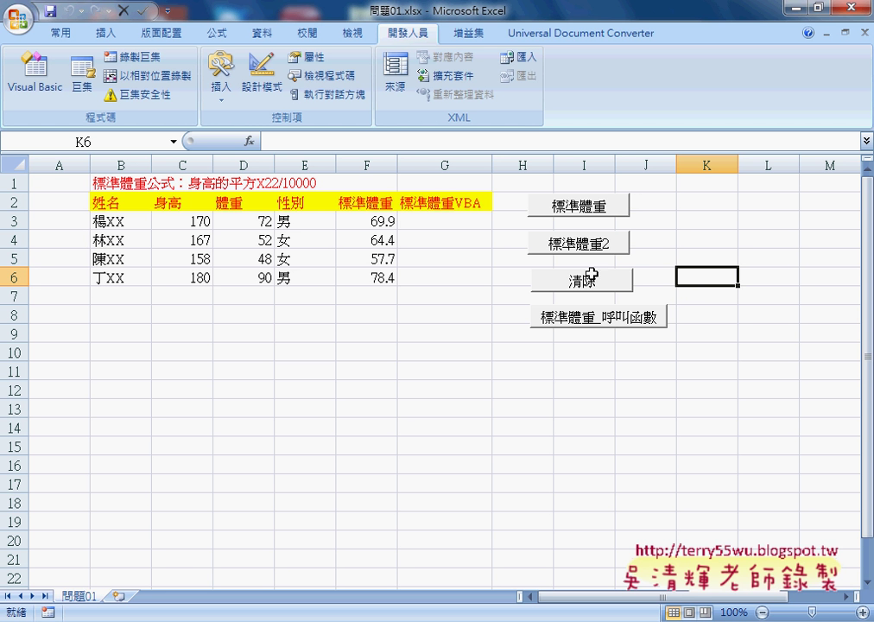
{"action": "left_click", "coordinate": [429, 221]}
{"action": "left_click", "coordinate": [249, 141]}
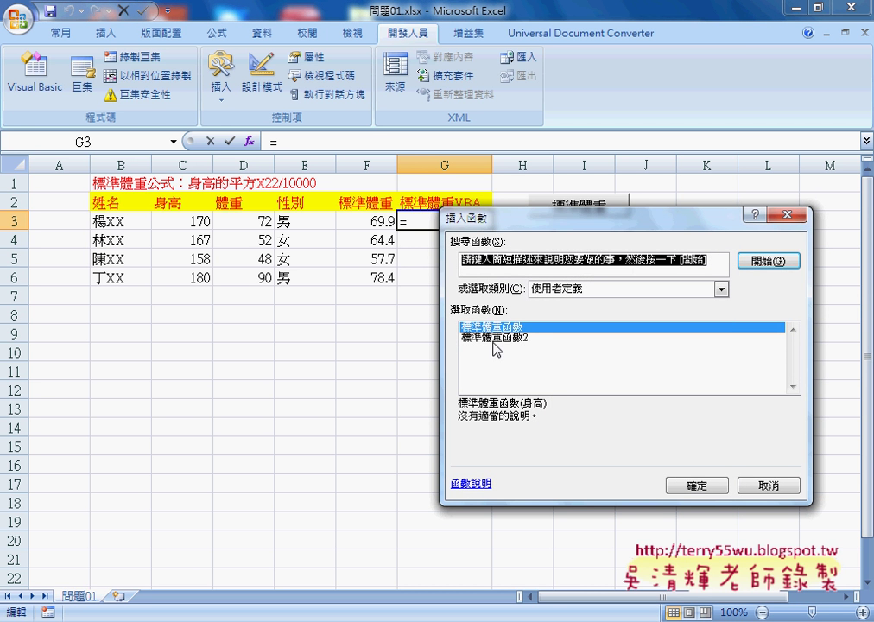
{"action": "left_click", "coordinate": [493, 337]}
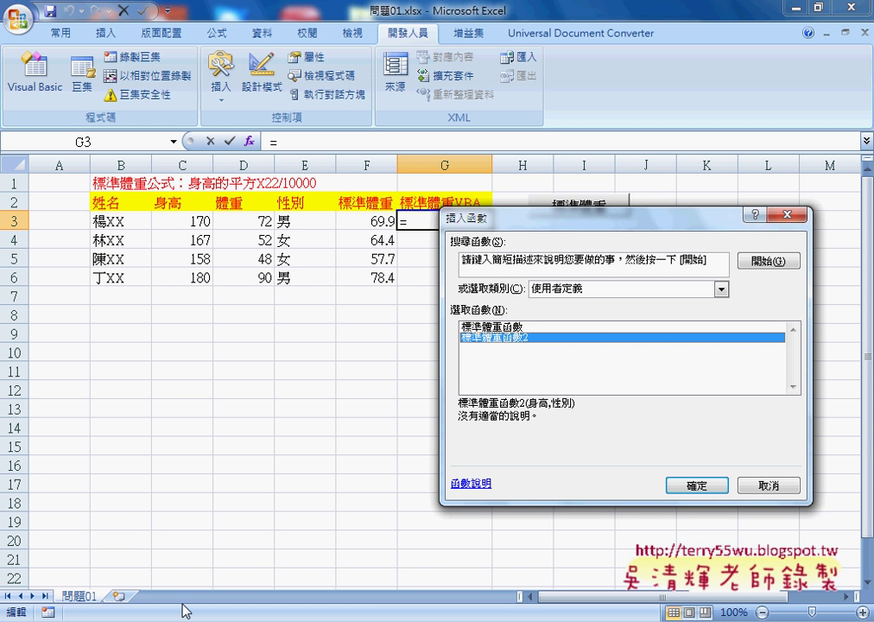
{"action": "left_click", "coordinate": [765, 485]}
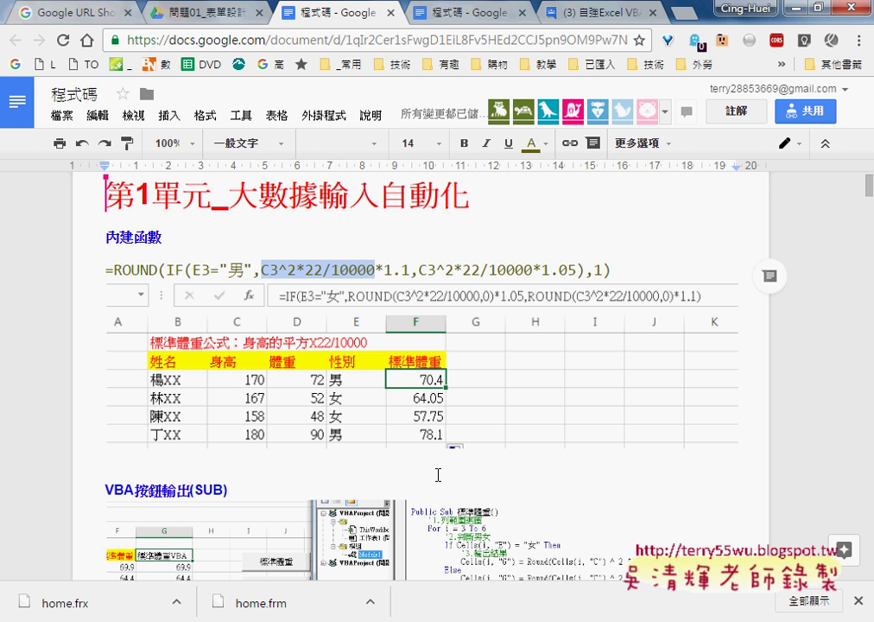
In the notes' 清除 code, type G over the F in the commented Cells(i, "F") line.
{"action": "scroll", "coordinate": [438, 474], "scroll_direction": "down", "scroll_amount": 1}
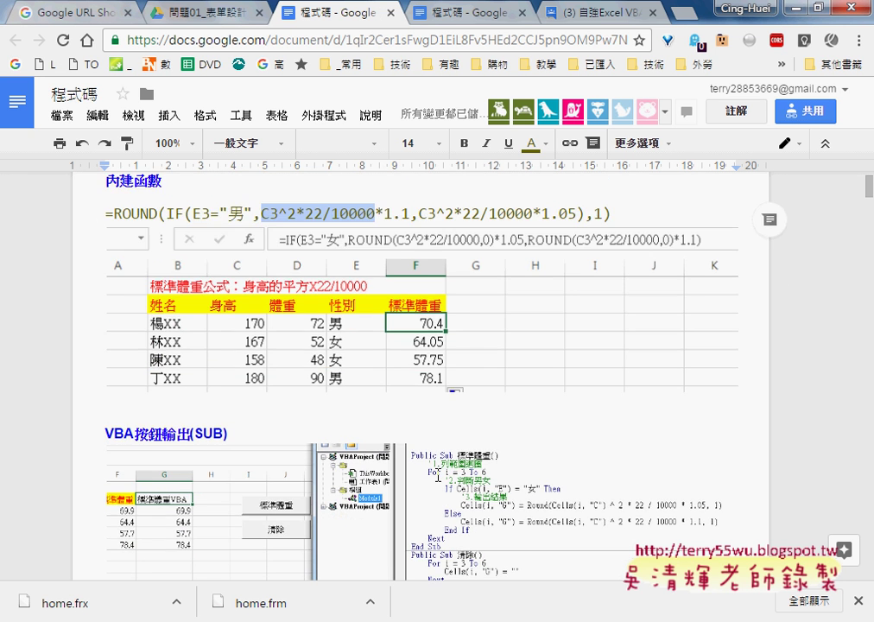
{"action": "scroll", "coordinate": [437, 474], "scroll_direction": "down", "scroll_amount": 1}
{"action": "scroll", "coordinate": [438, 474], "scroll_direction": "down", "scroll_amount": 2}
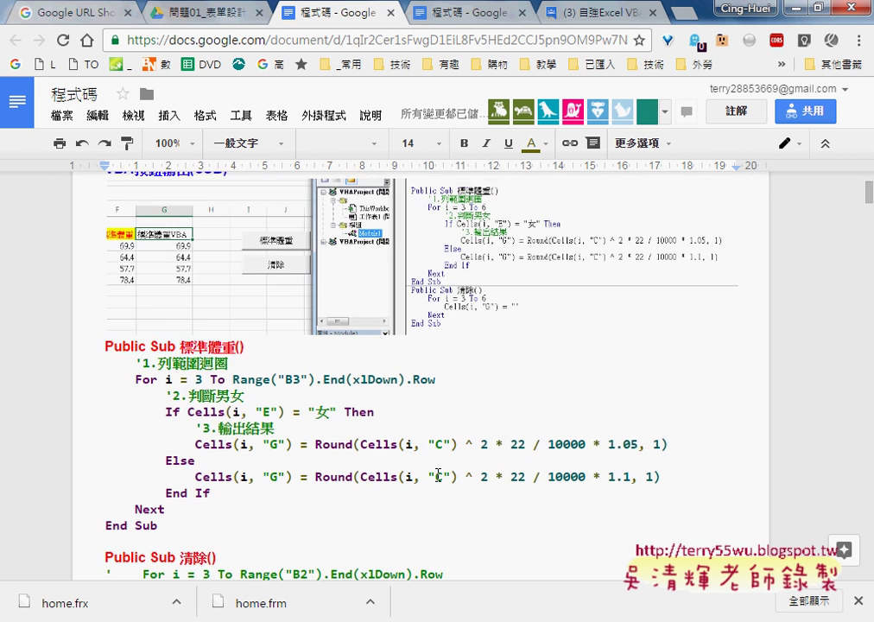
{"action": "scroll", "coordinate": [438, 475], "scroll_direction": "up", "scroll_amount": 1}
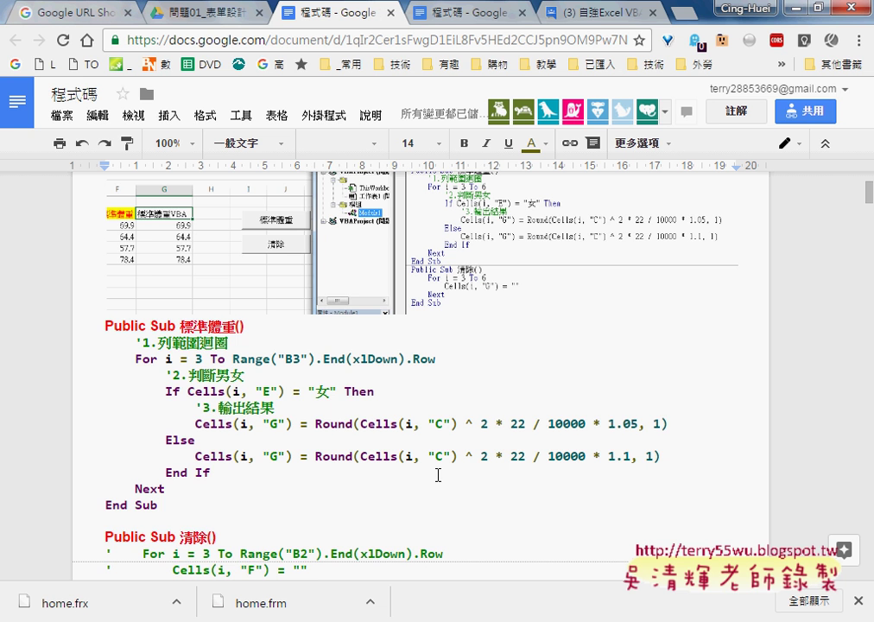
{"action": "scroll", "coordinate": [438, 474], "scroll_direction": "down", "scroll_amount": 1}
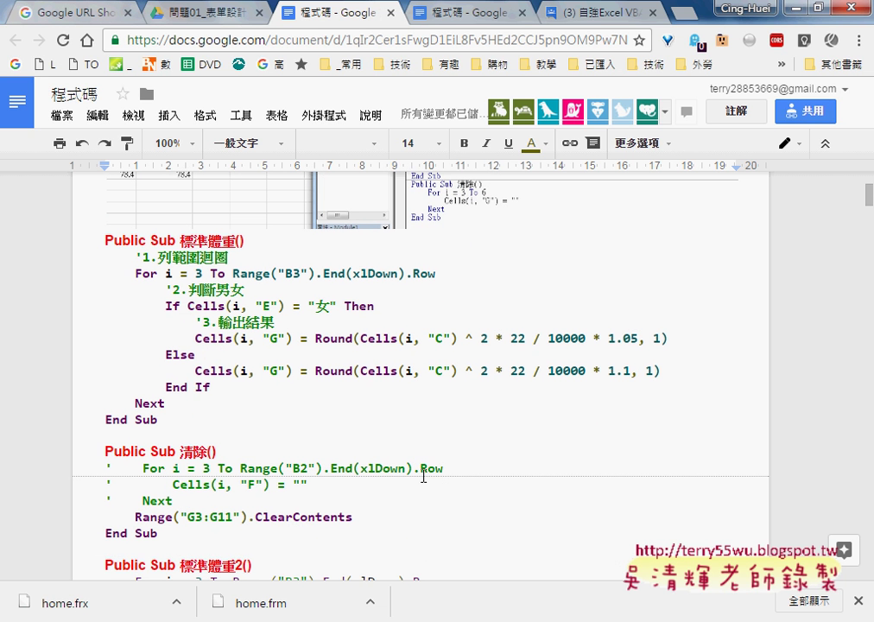
{"action": "double_click", "coordinate": [252, 484]}
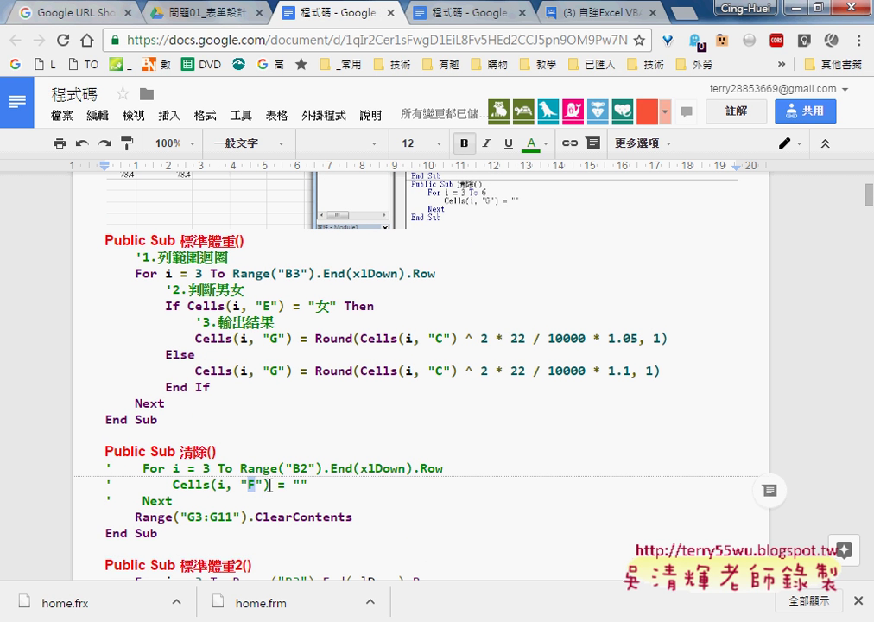
{"action": "type", "text": "G"}
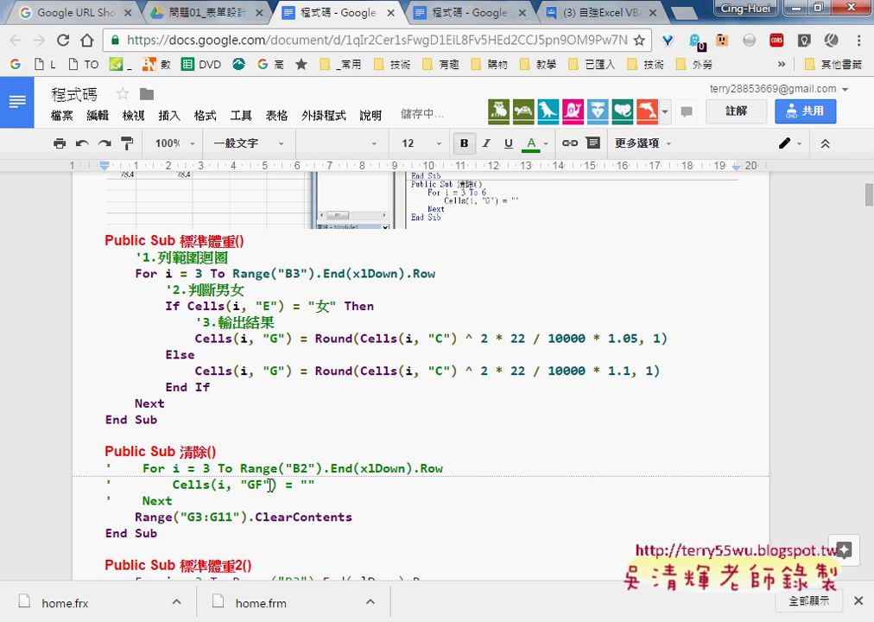